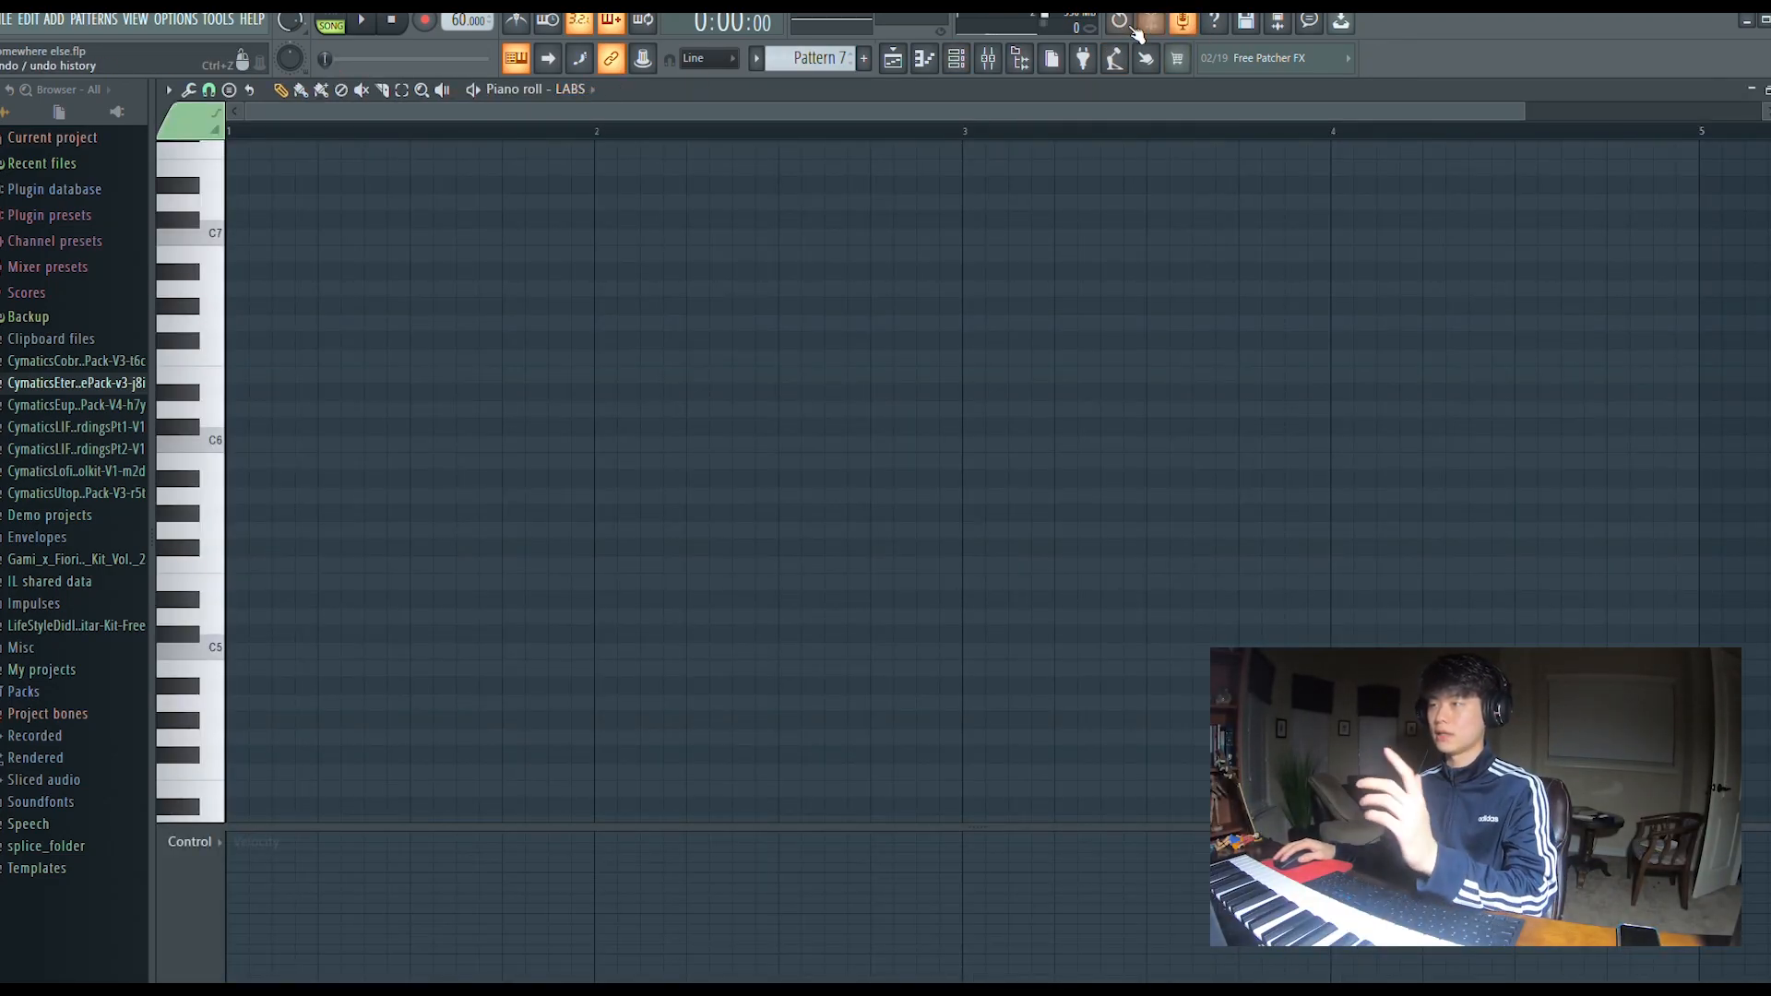
Examine the LABS Soft Piano and Ample Guitar M II Lite instruments from the channel rack, closing their windows and the rack.
{"action": "left_click", "coordinate": [956, 58]}
{"action": "left_click", "coordinate": [517, 449]}
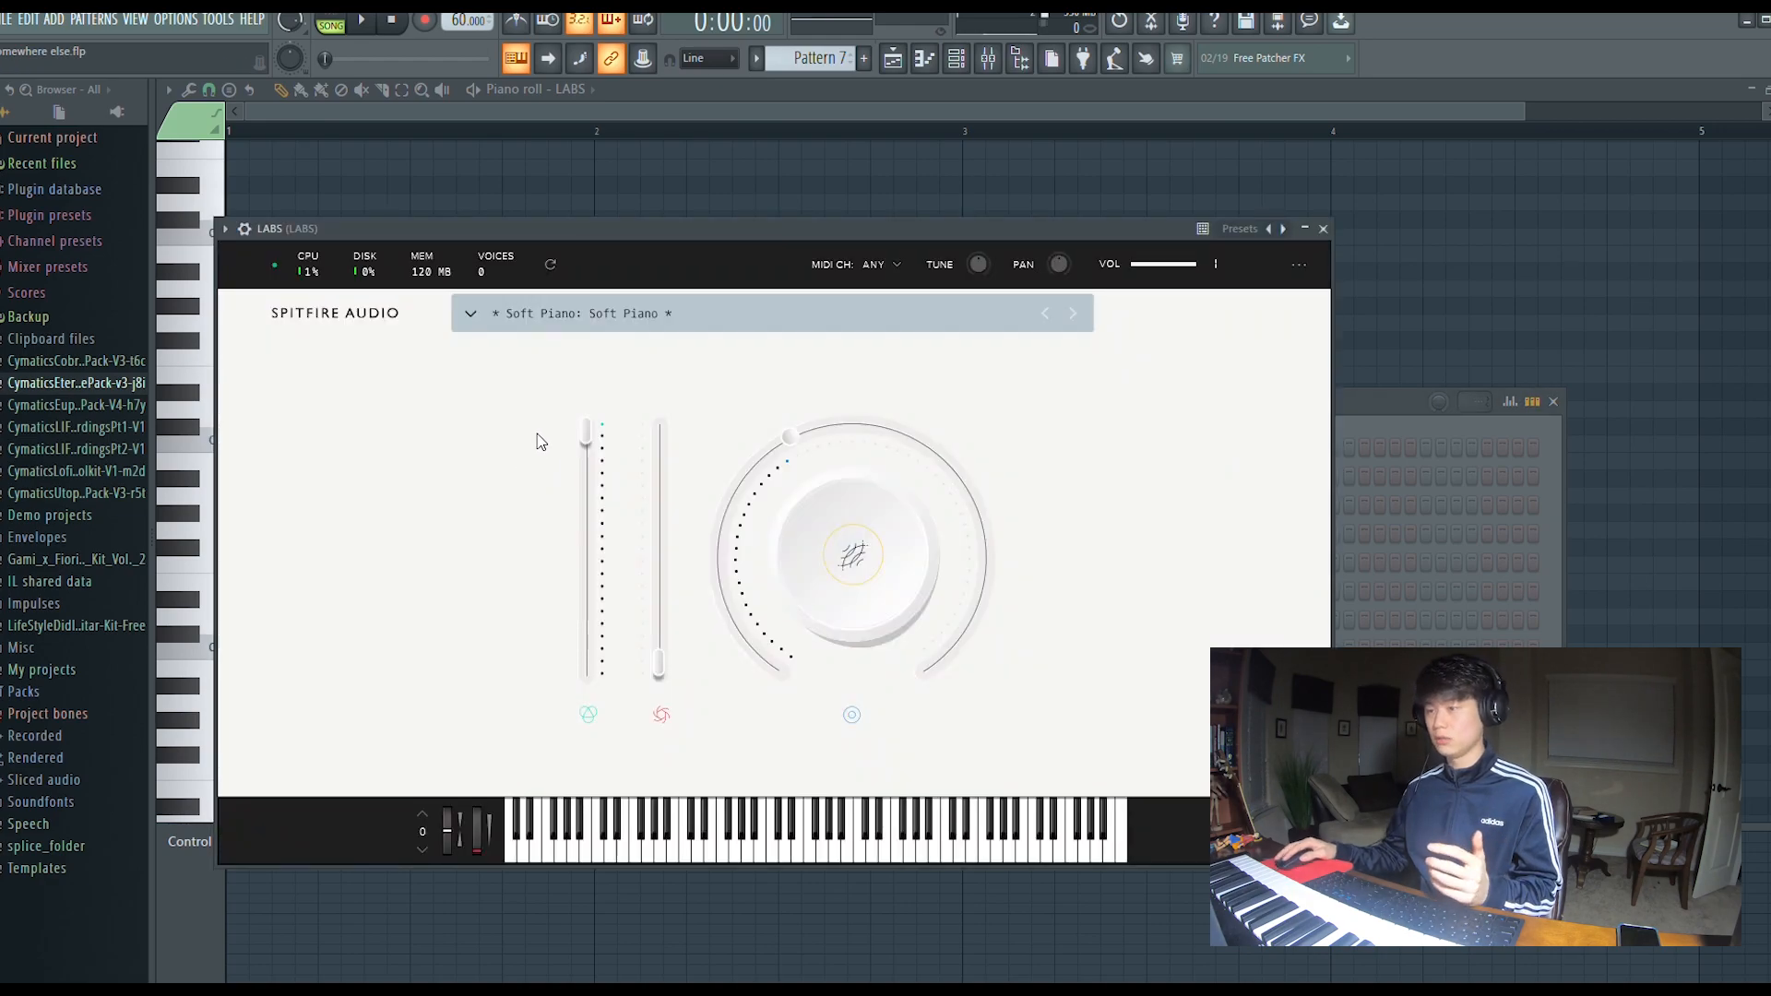
{"action": "left_click", "coordinate": [1324, 229]}
{"action": "left_click", "coordinate": [1553, 401]}
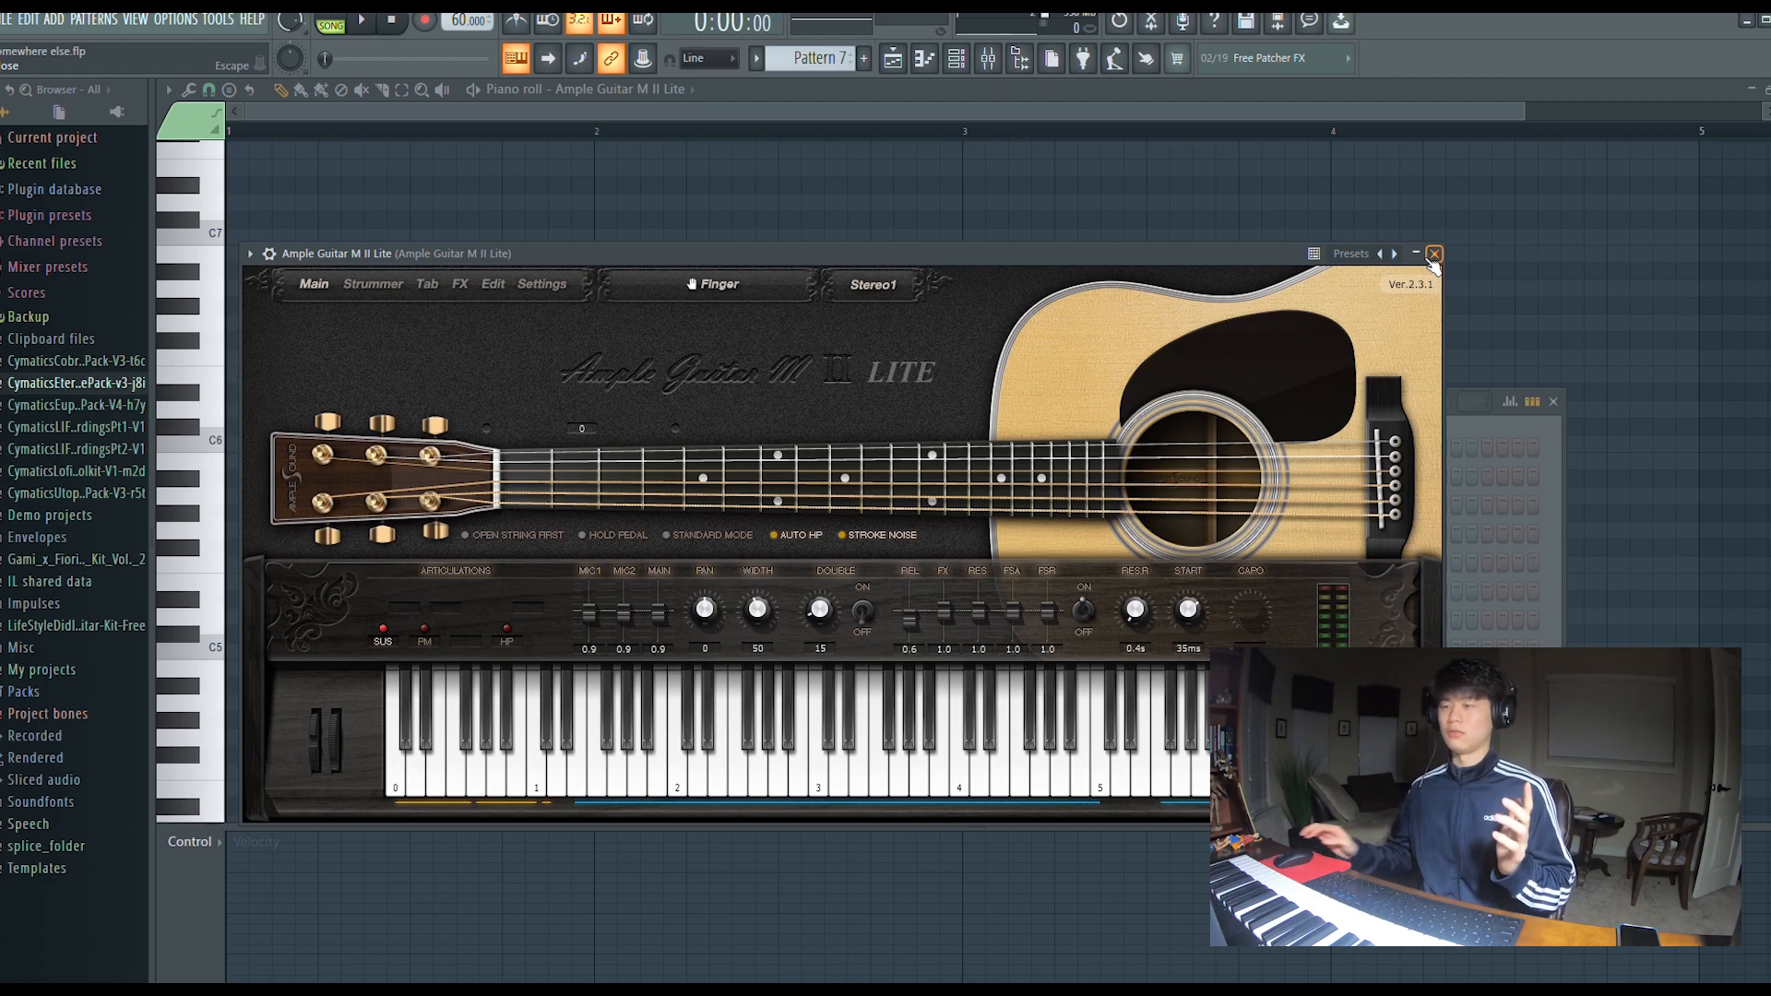
{"action": "left_click", "coordinate": [1433, 254]}
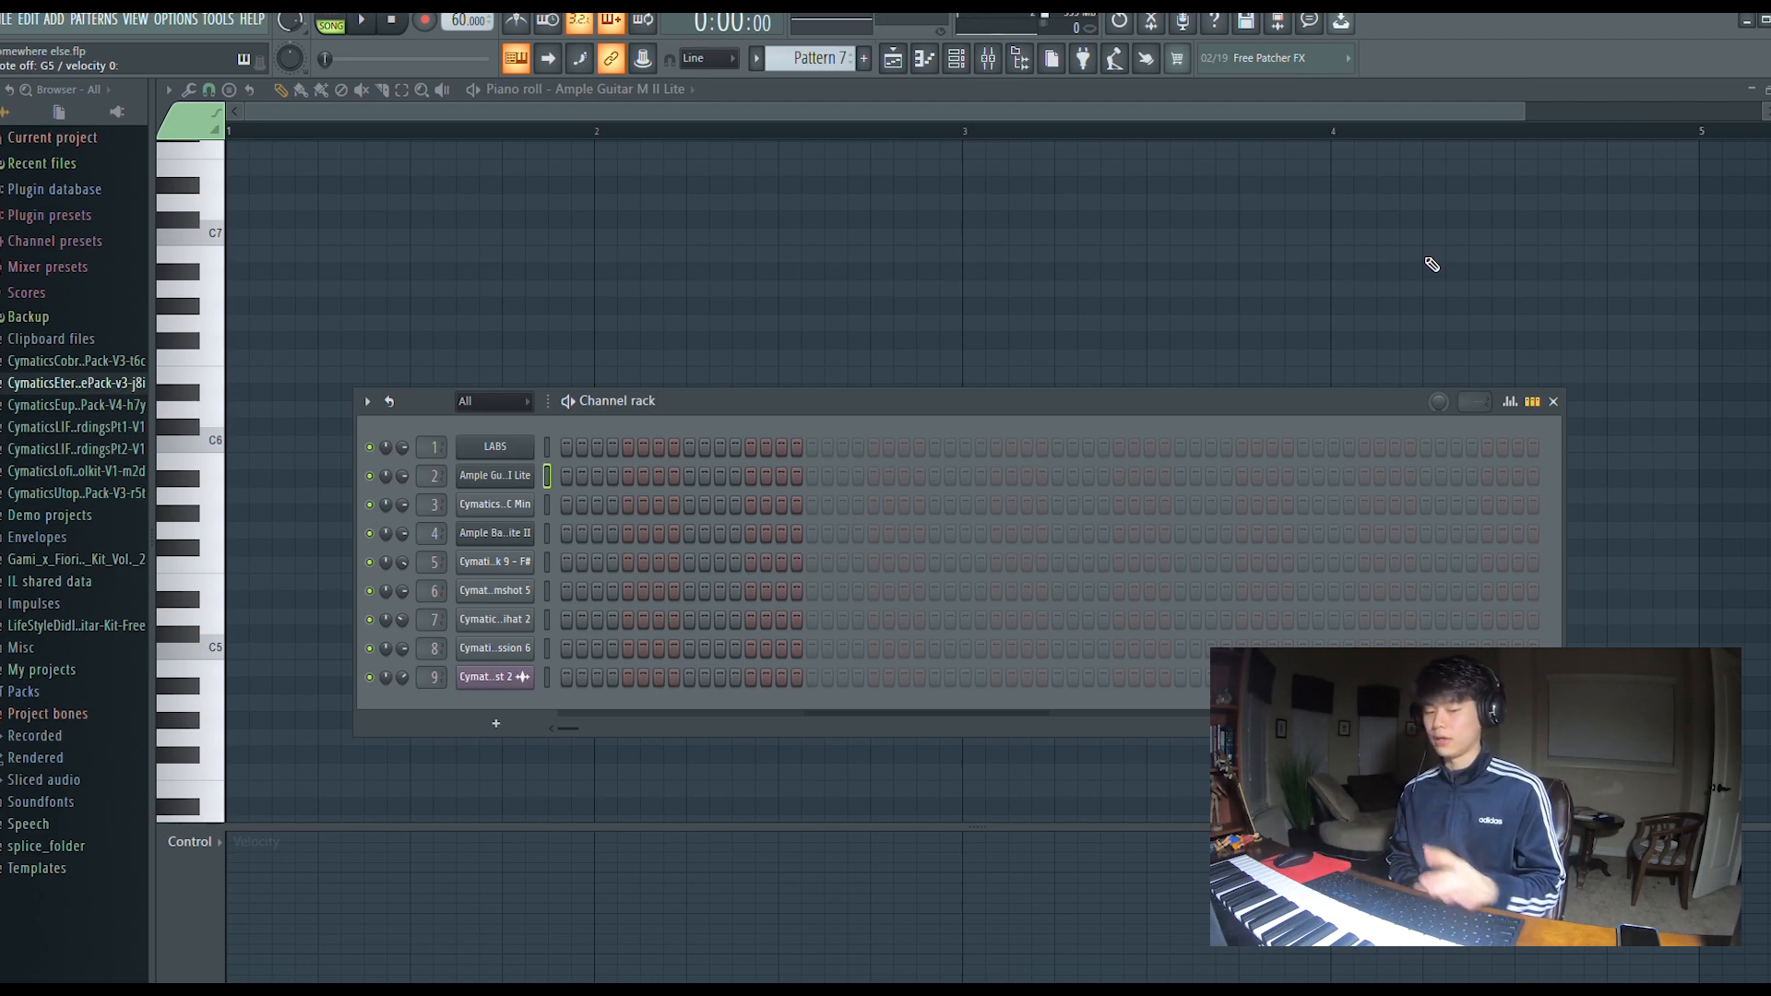
{"action": "key", "text": "F6"}
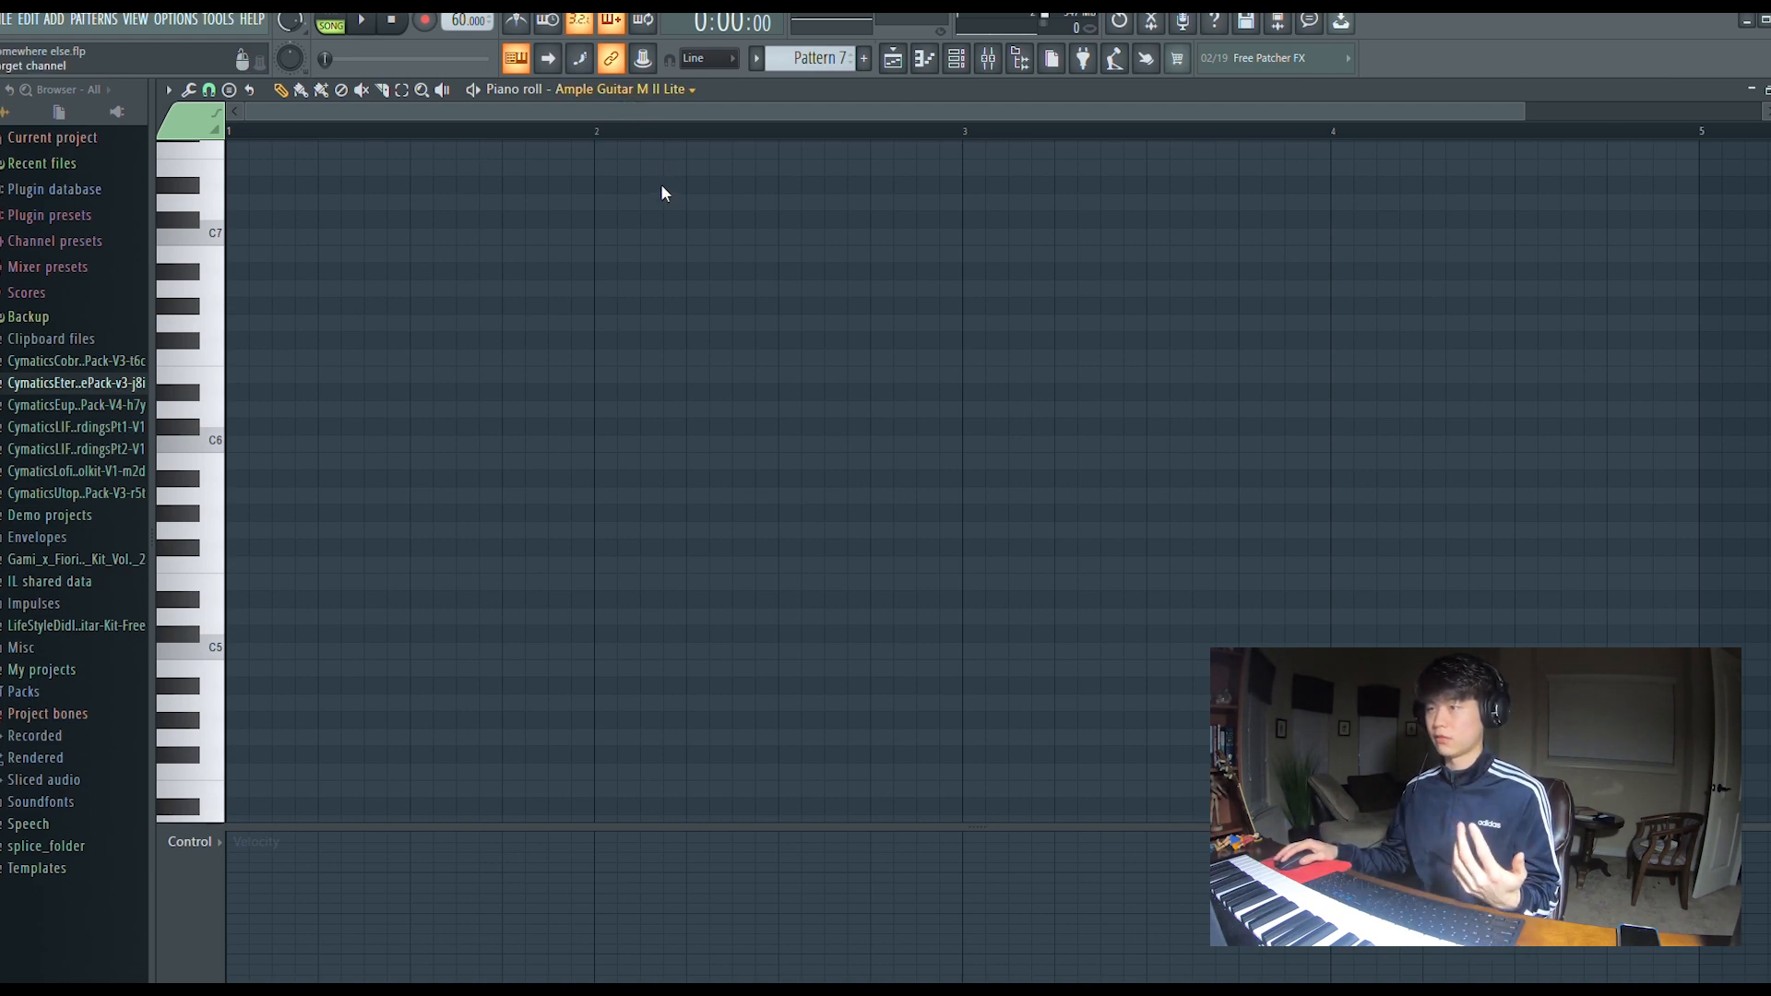
Switch the piano roll to the Ample Bass P Lite II channel and return to the playlist.
{"action": "left_click", "coordinate": [661, 219]}
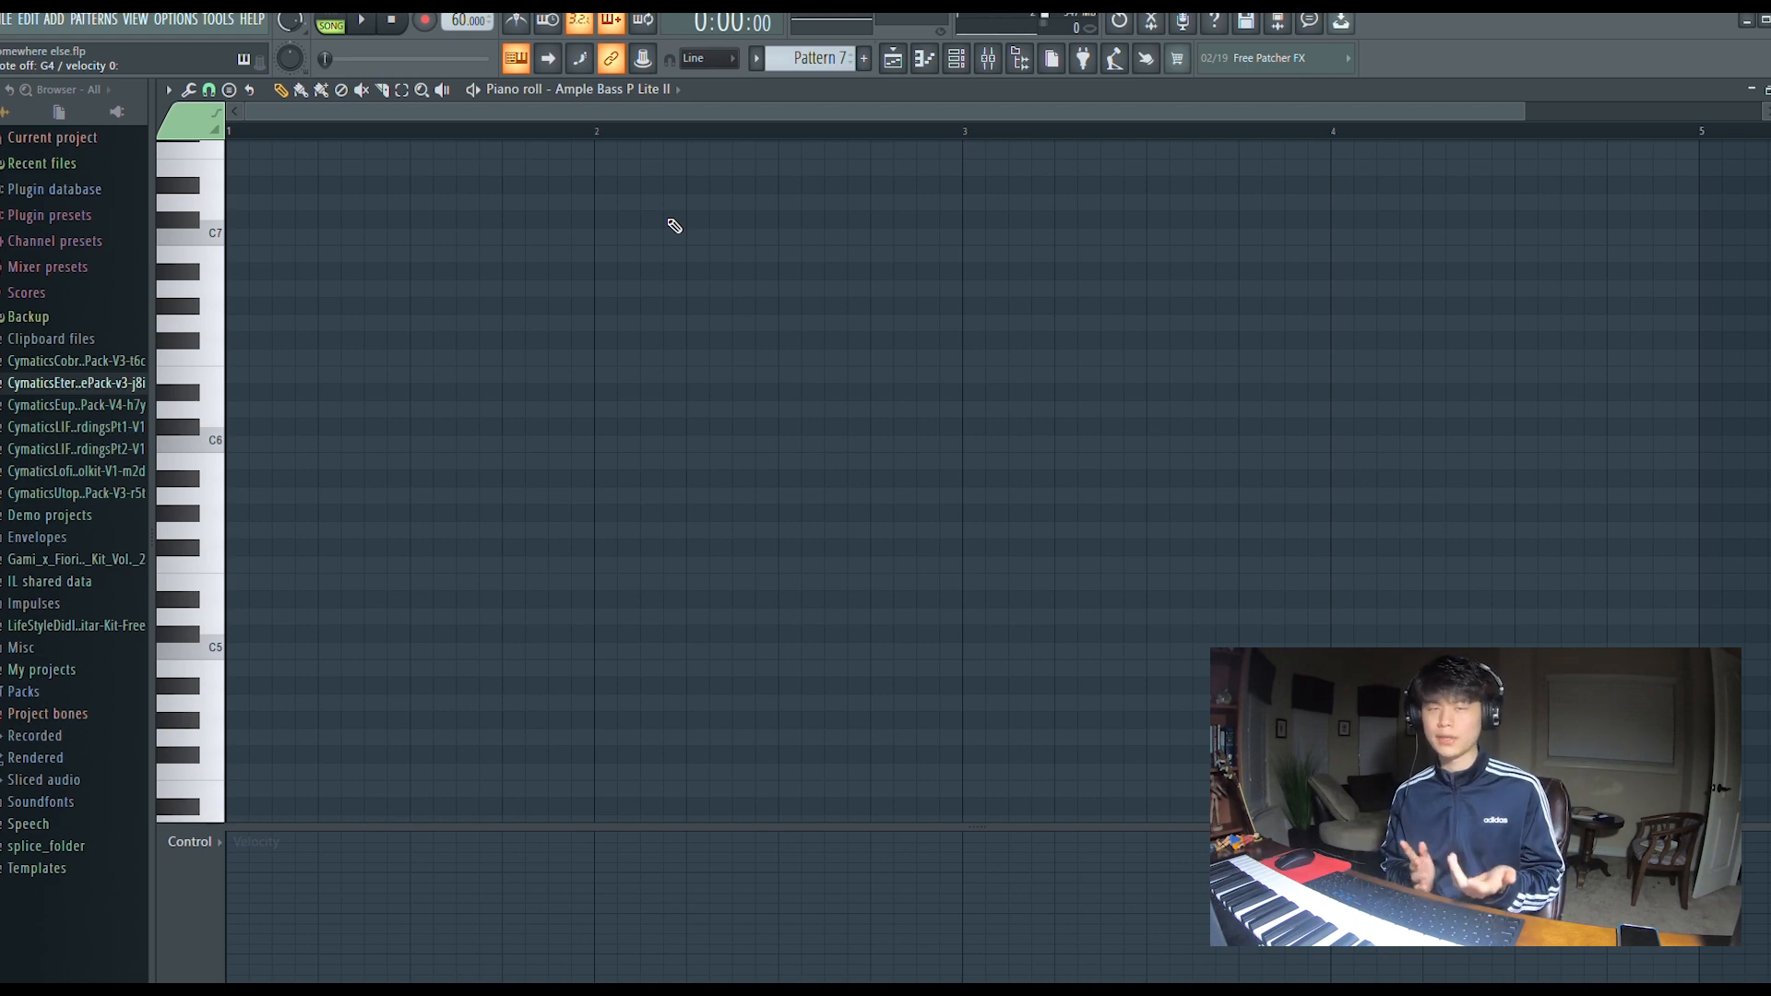
{"action": "key", "text": "F5"}
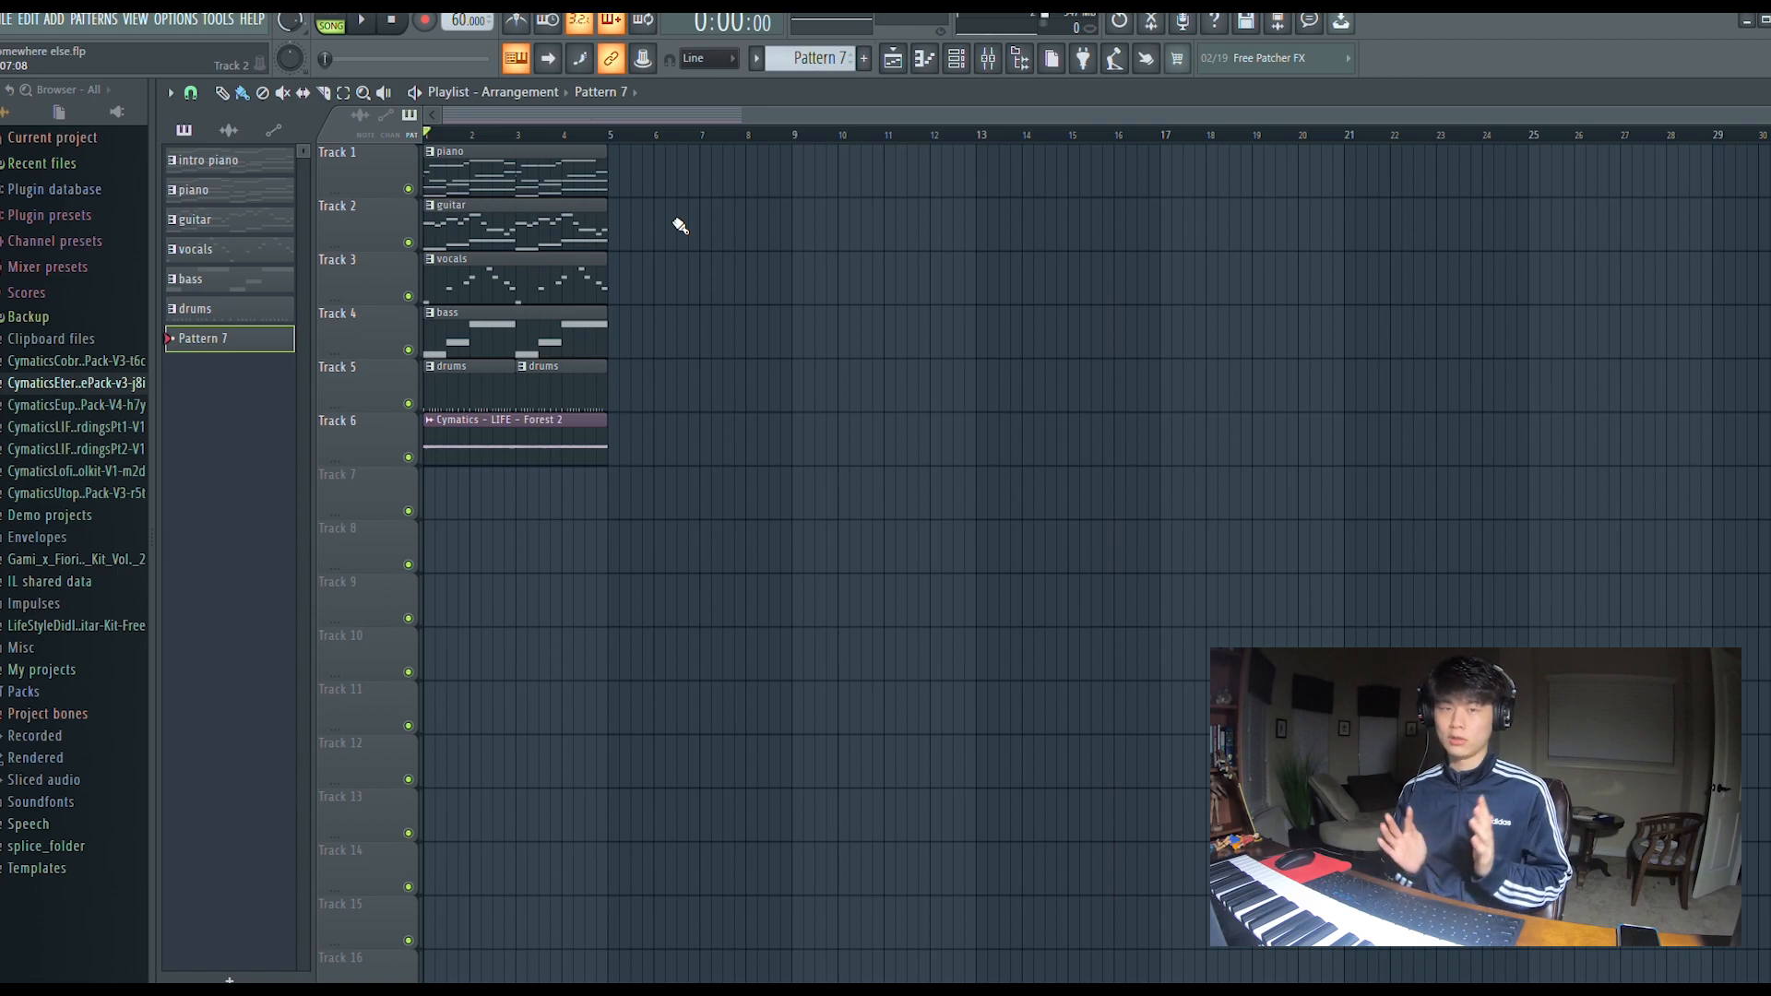
Expand the Cymatics Eternity sample pack in the browser and look inside its Basses folder.
{"action": "left_click", "coordinate": [87, 382]}
{"action": "left_click", "coordinate": [101, 403]}
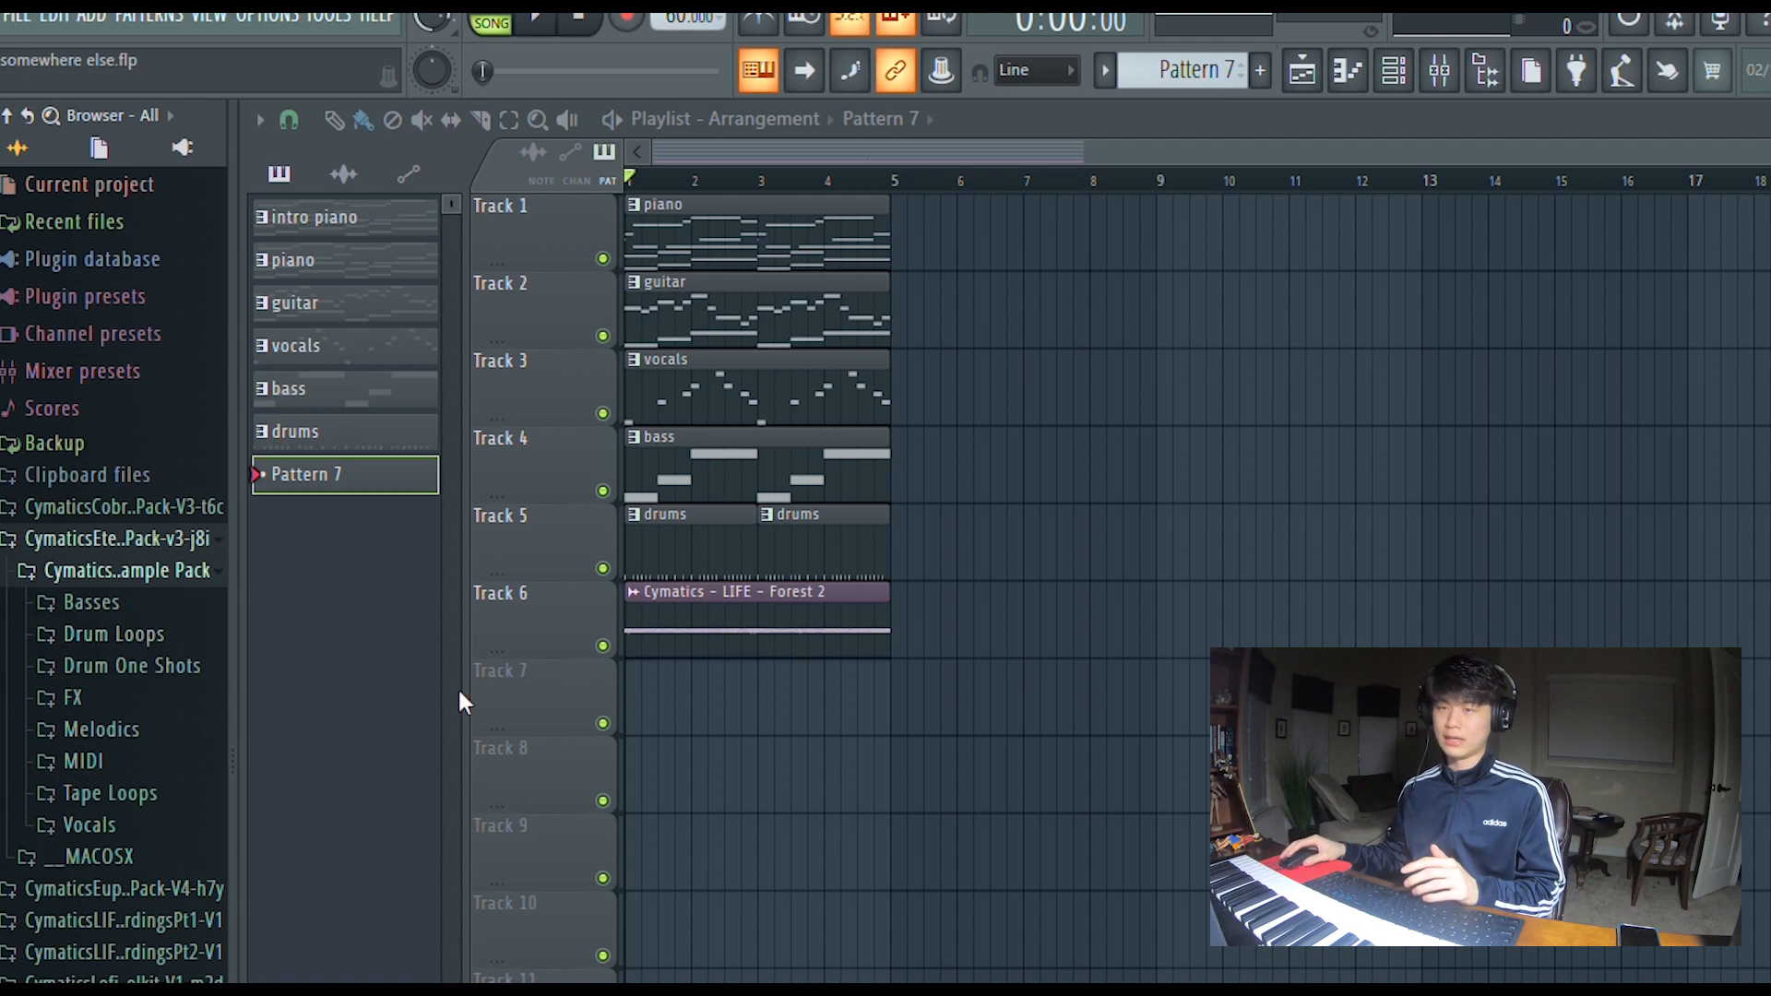
{"action": "left_click", "coordinate": [113, 604]}
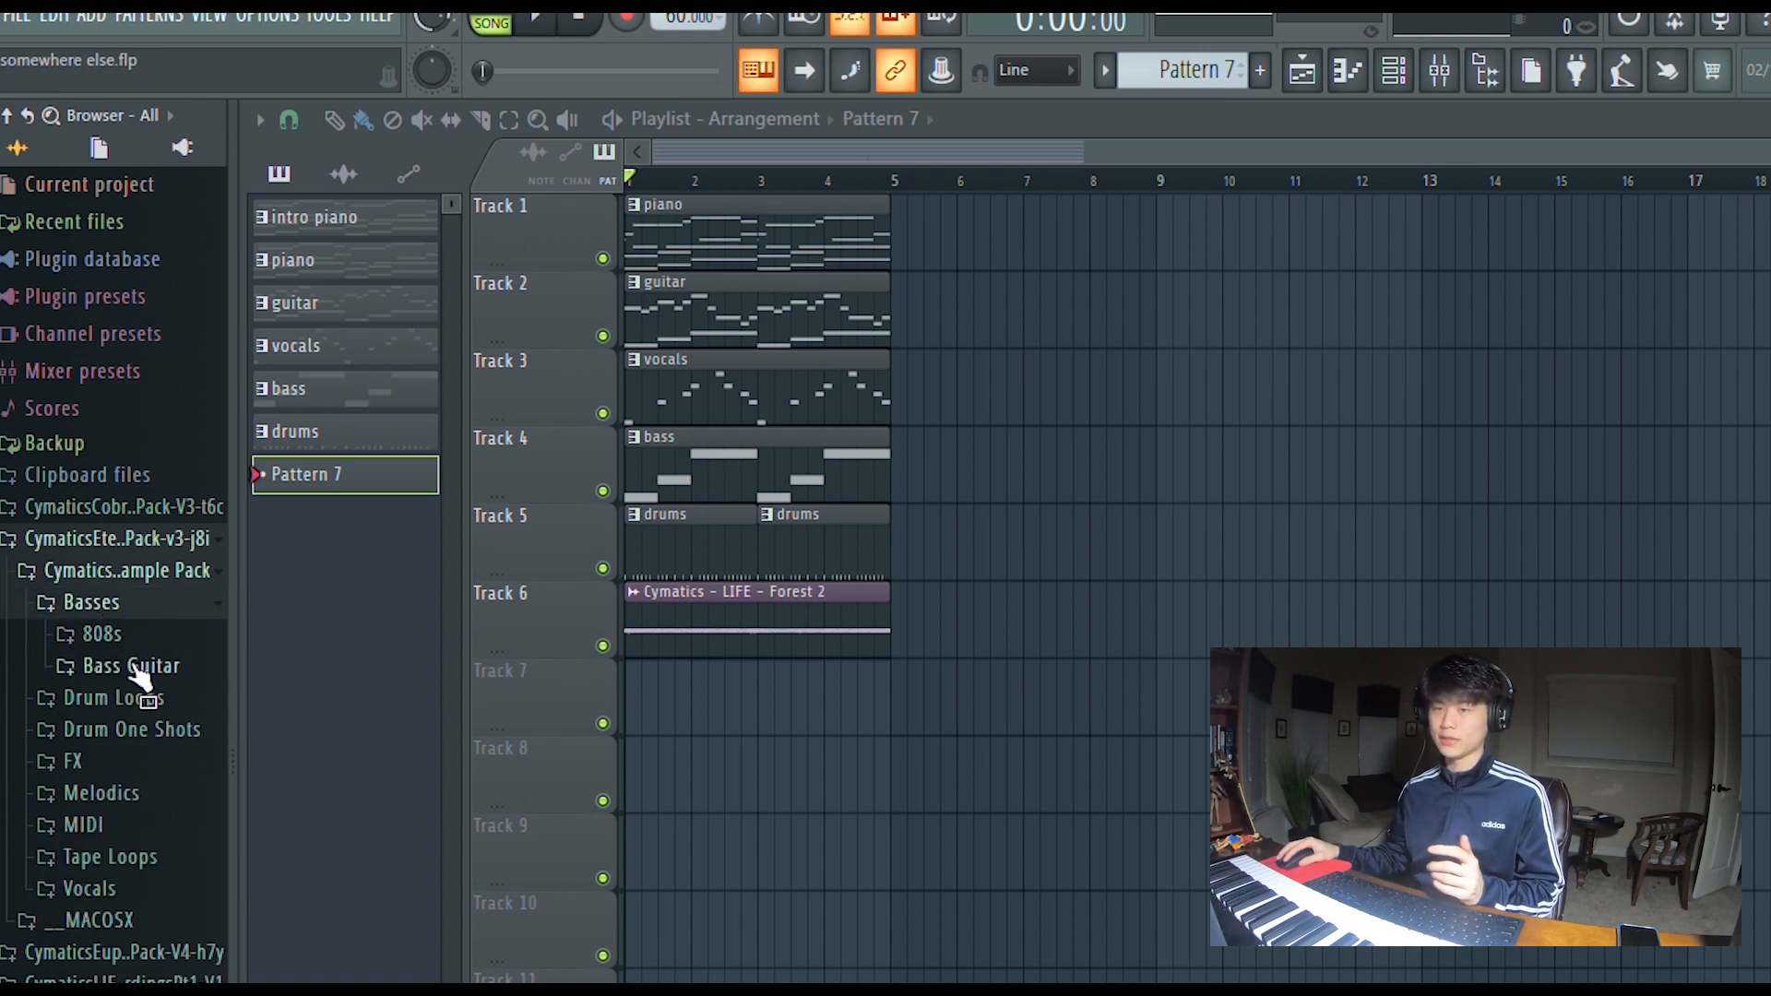
{"action": "left_click", "coordinate": [129, 609]}
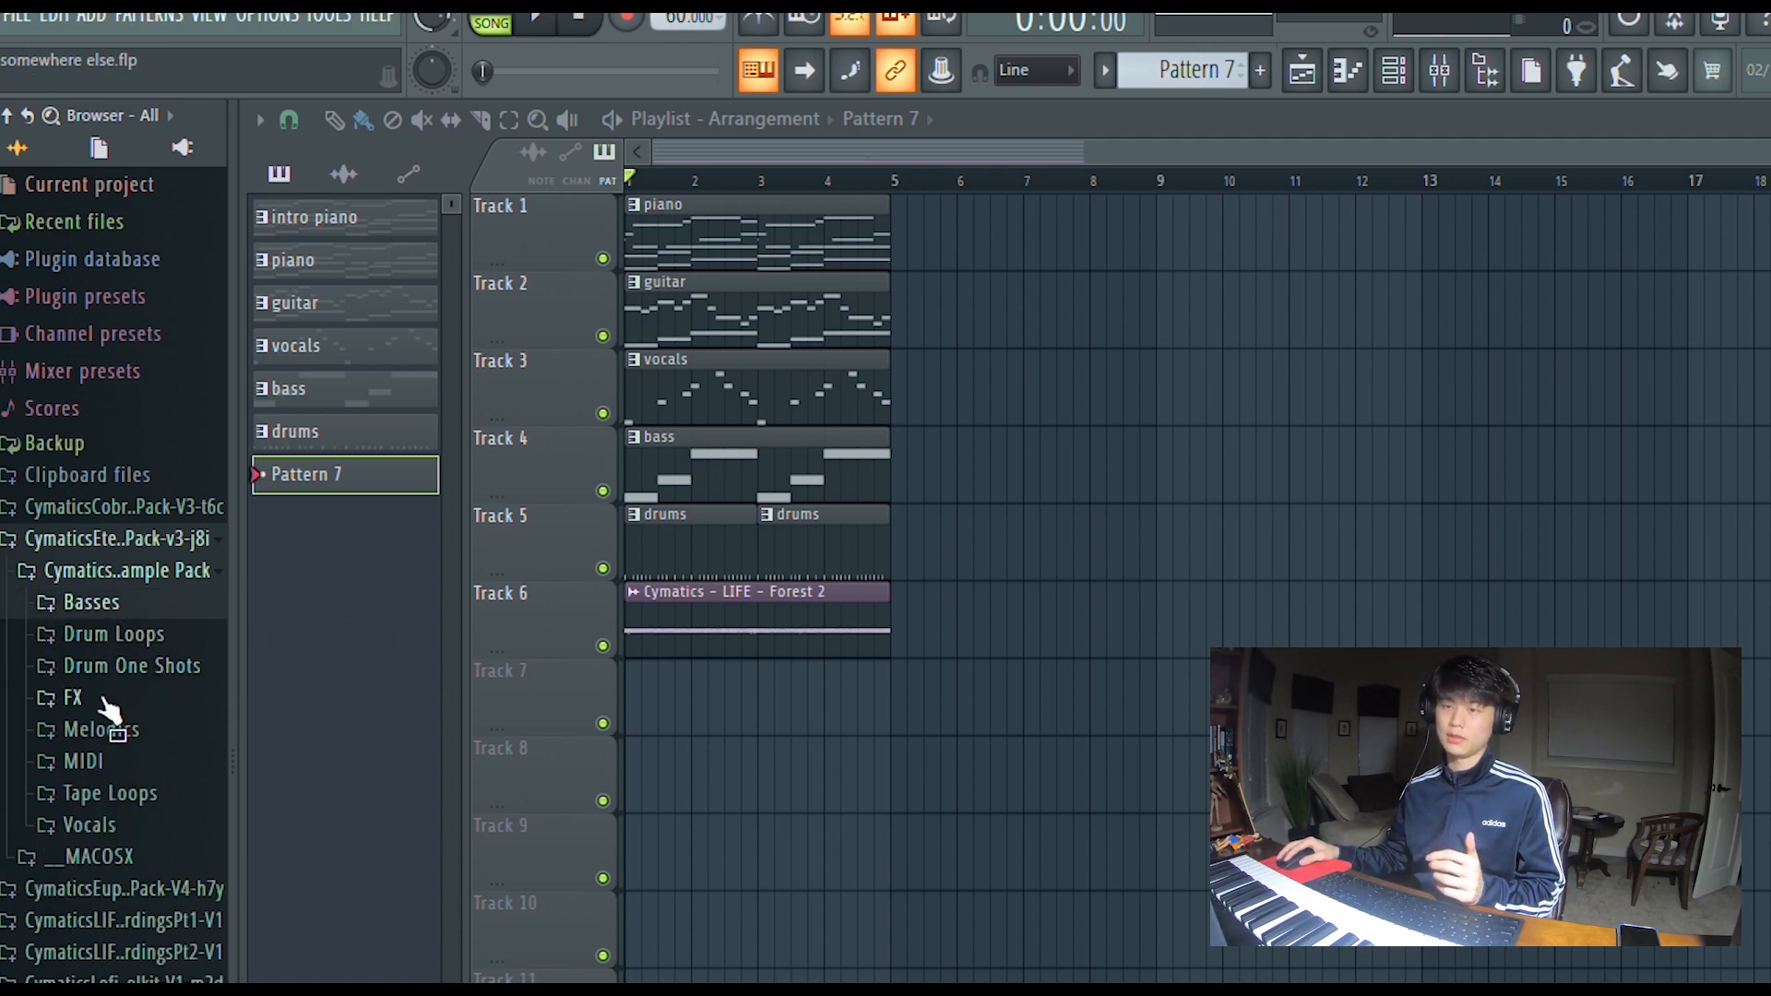
Look through the Gear Foley and Rain samples in the Eternity pack's FX folder.
{"action": "left_click", "coordinate": [111, 701]}
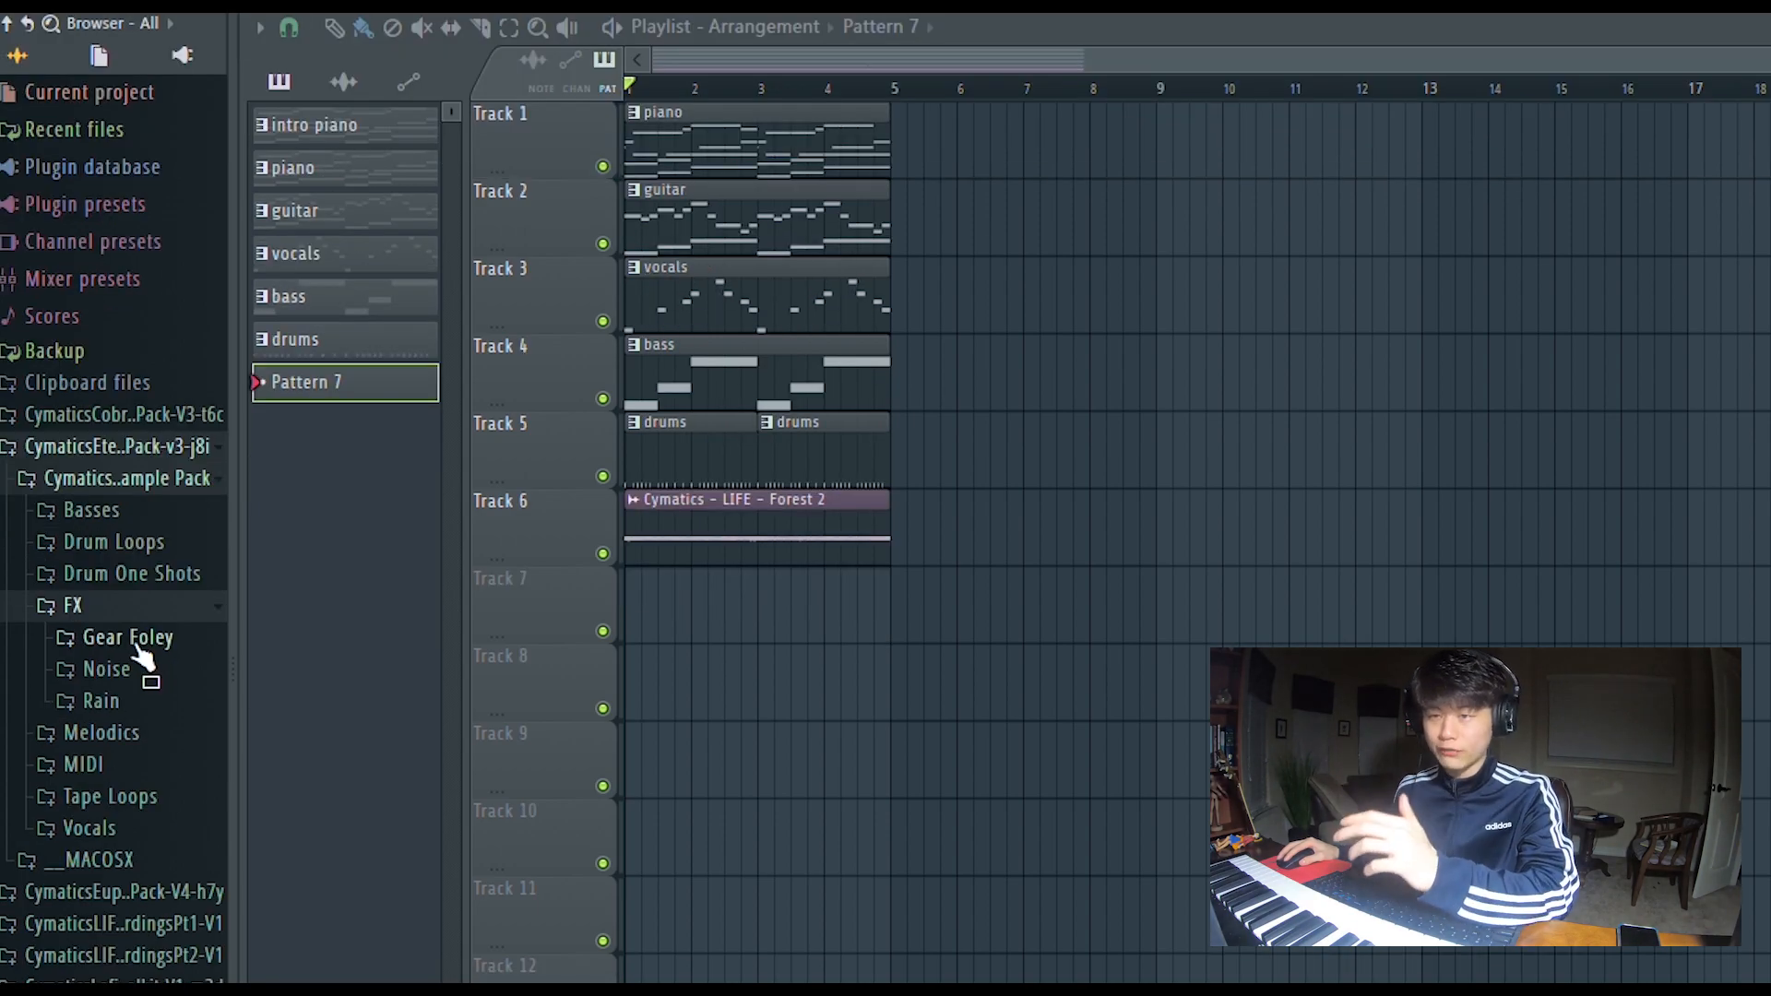
{"action": "left_click", "coordinate": [136, 646]}
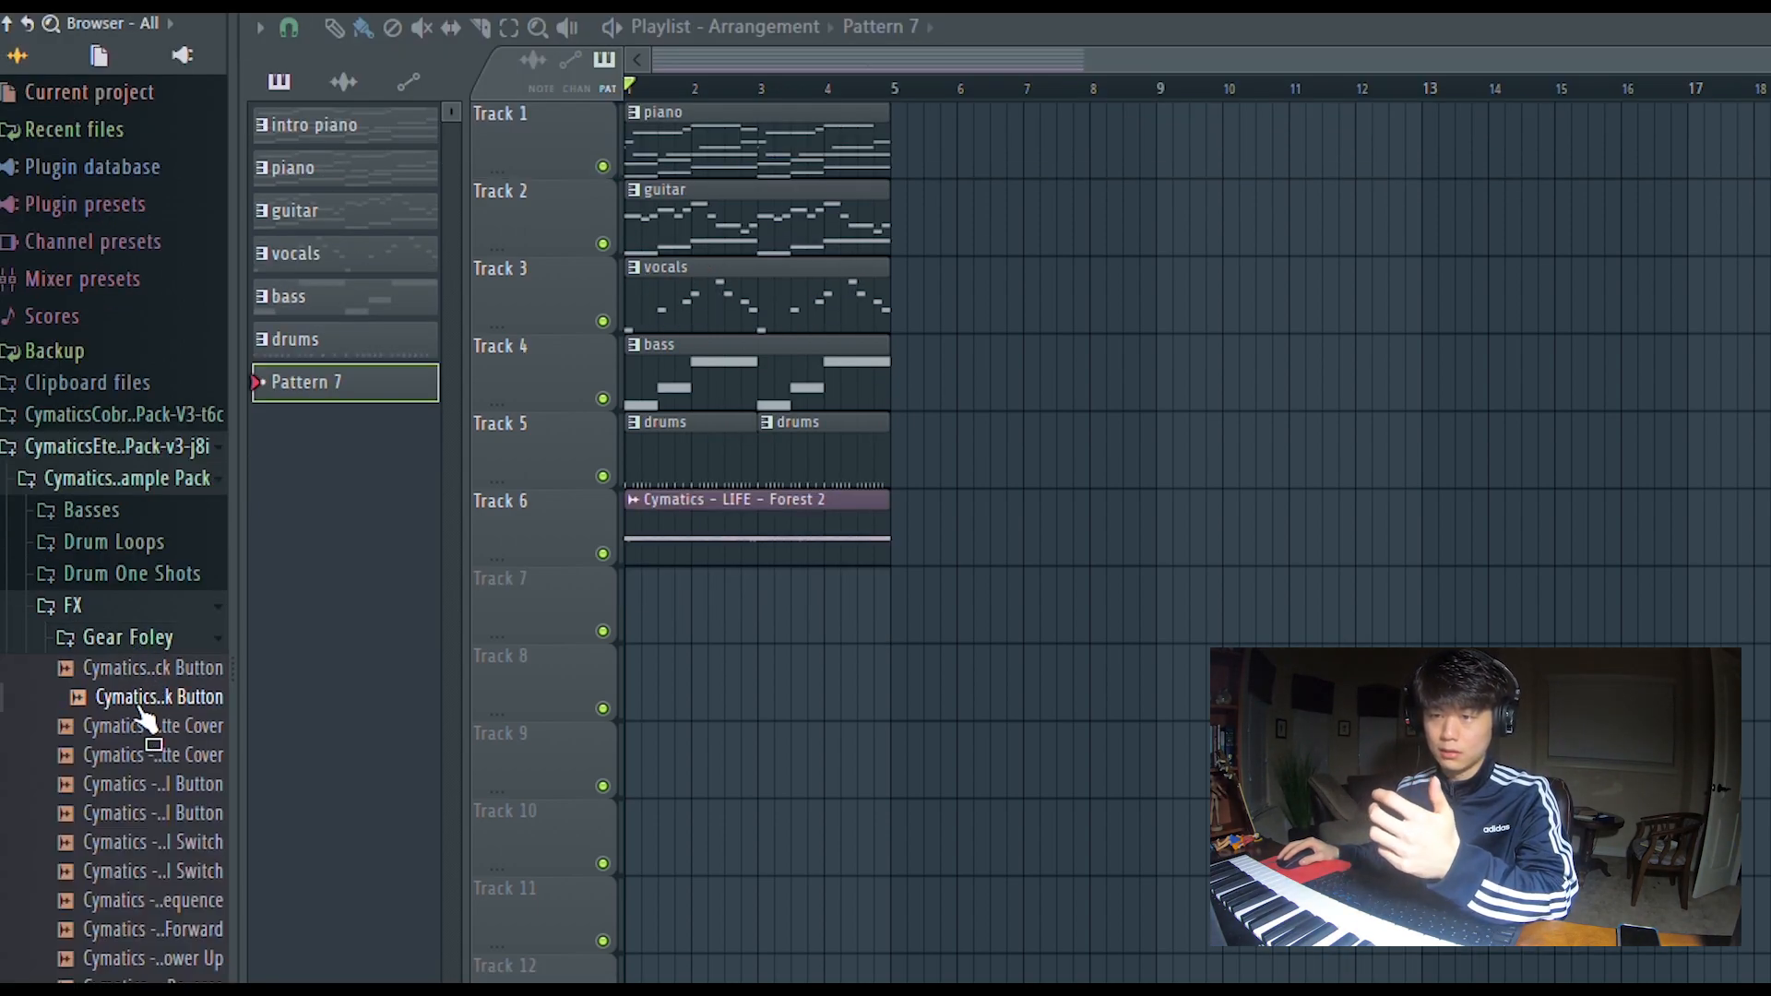
{"action": "left_click", "coordinate": [134, 639]}
{"action": "left_click", "coordinate": [134, 703]}
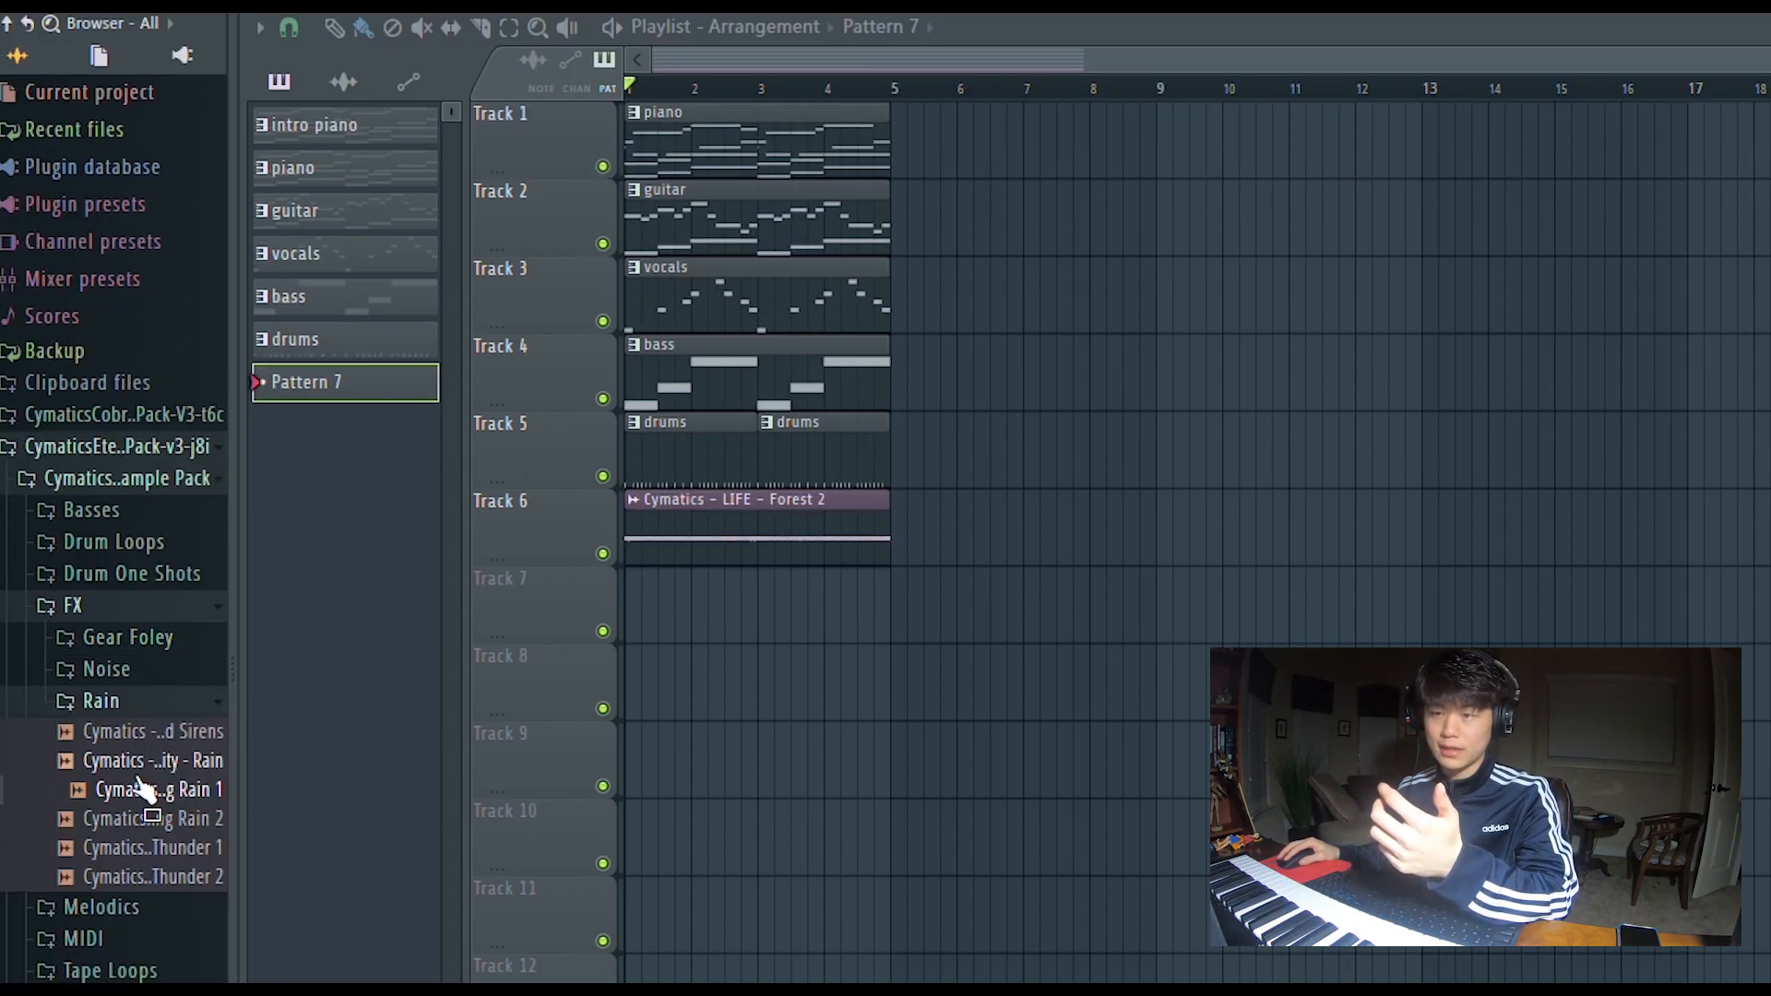
{"action": "left_click", "coordinate": [147, 710]}
Browse the Eternity pack's Melodics, MIDI and Tape Loops folders, including the E-Piano samples.
{"action": "left_click", "coordinate": [152, 734]}
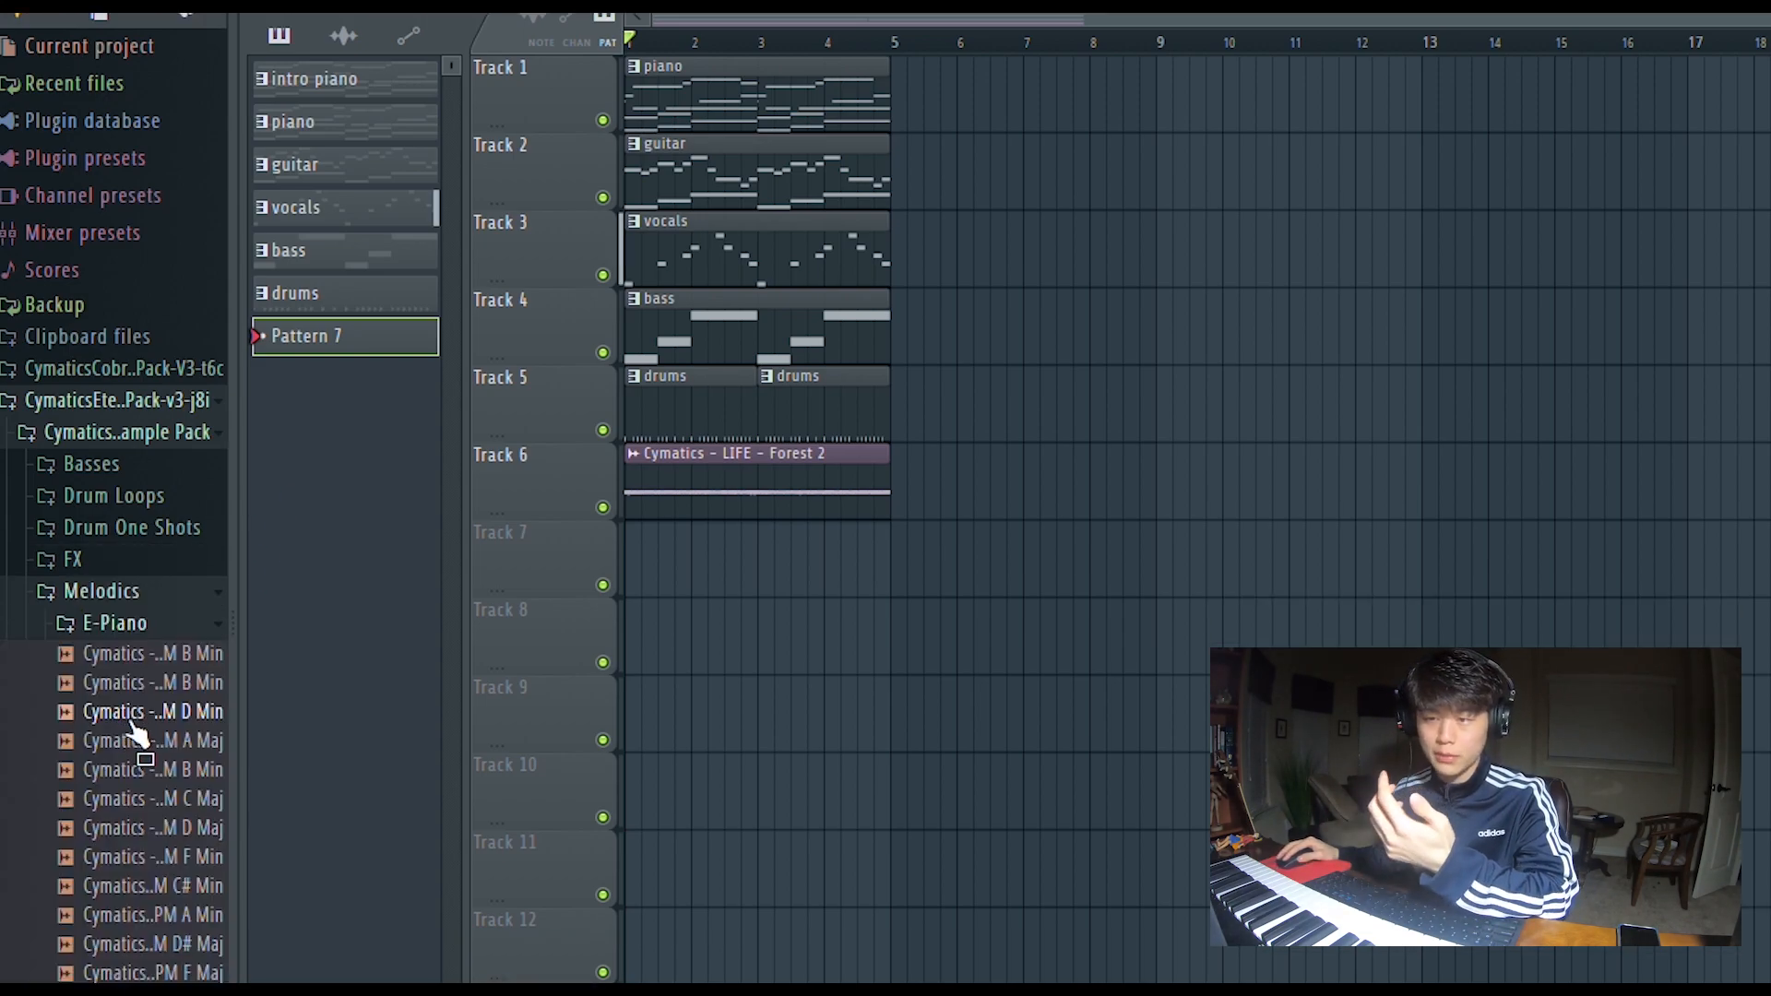
{"action": "left_click", "coordinate": [147, 630]}
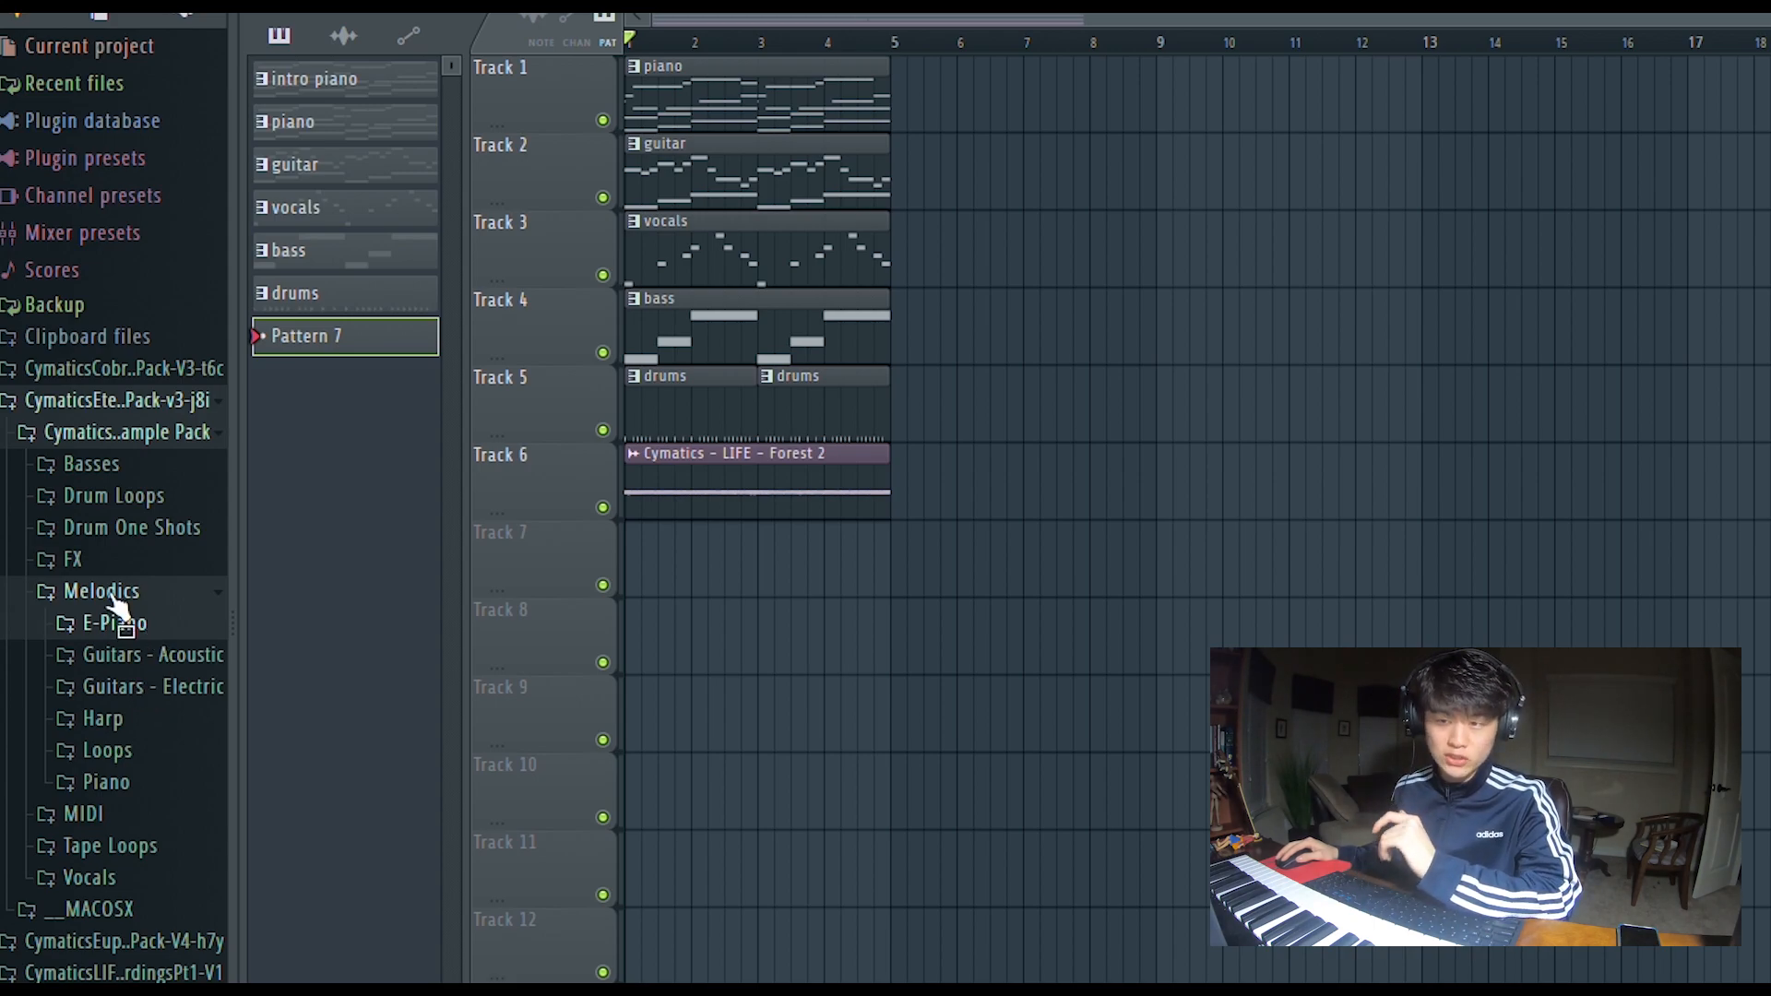
{"action": "left_click", "coordinate": [101, 814]}
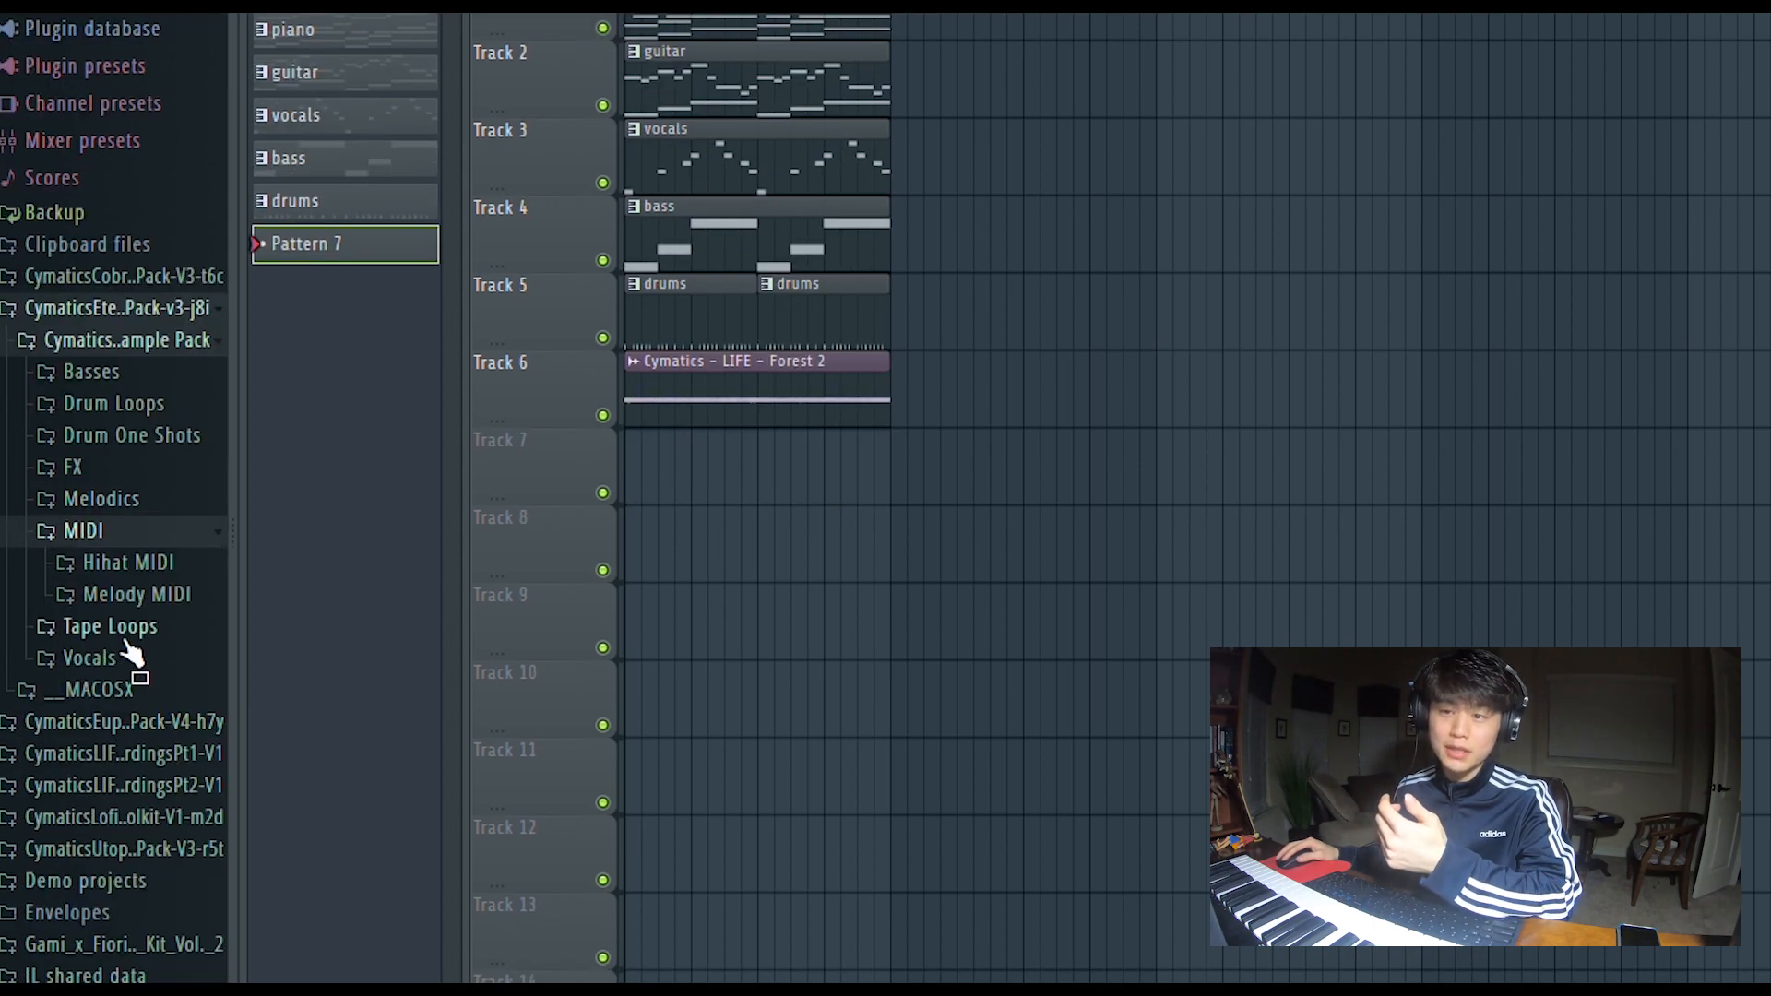
{"action": "left_click", "coordinate": [115, 540]}
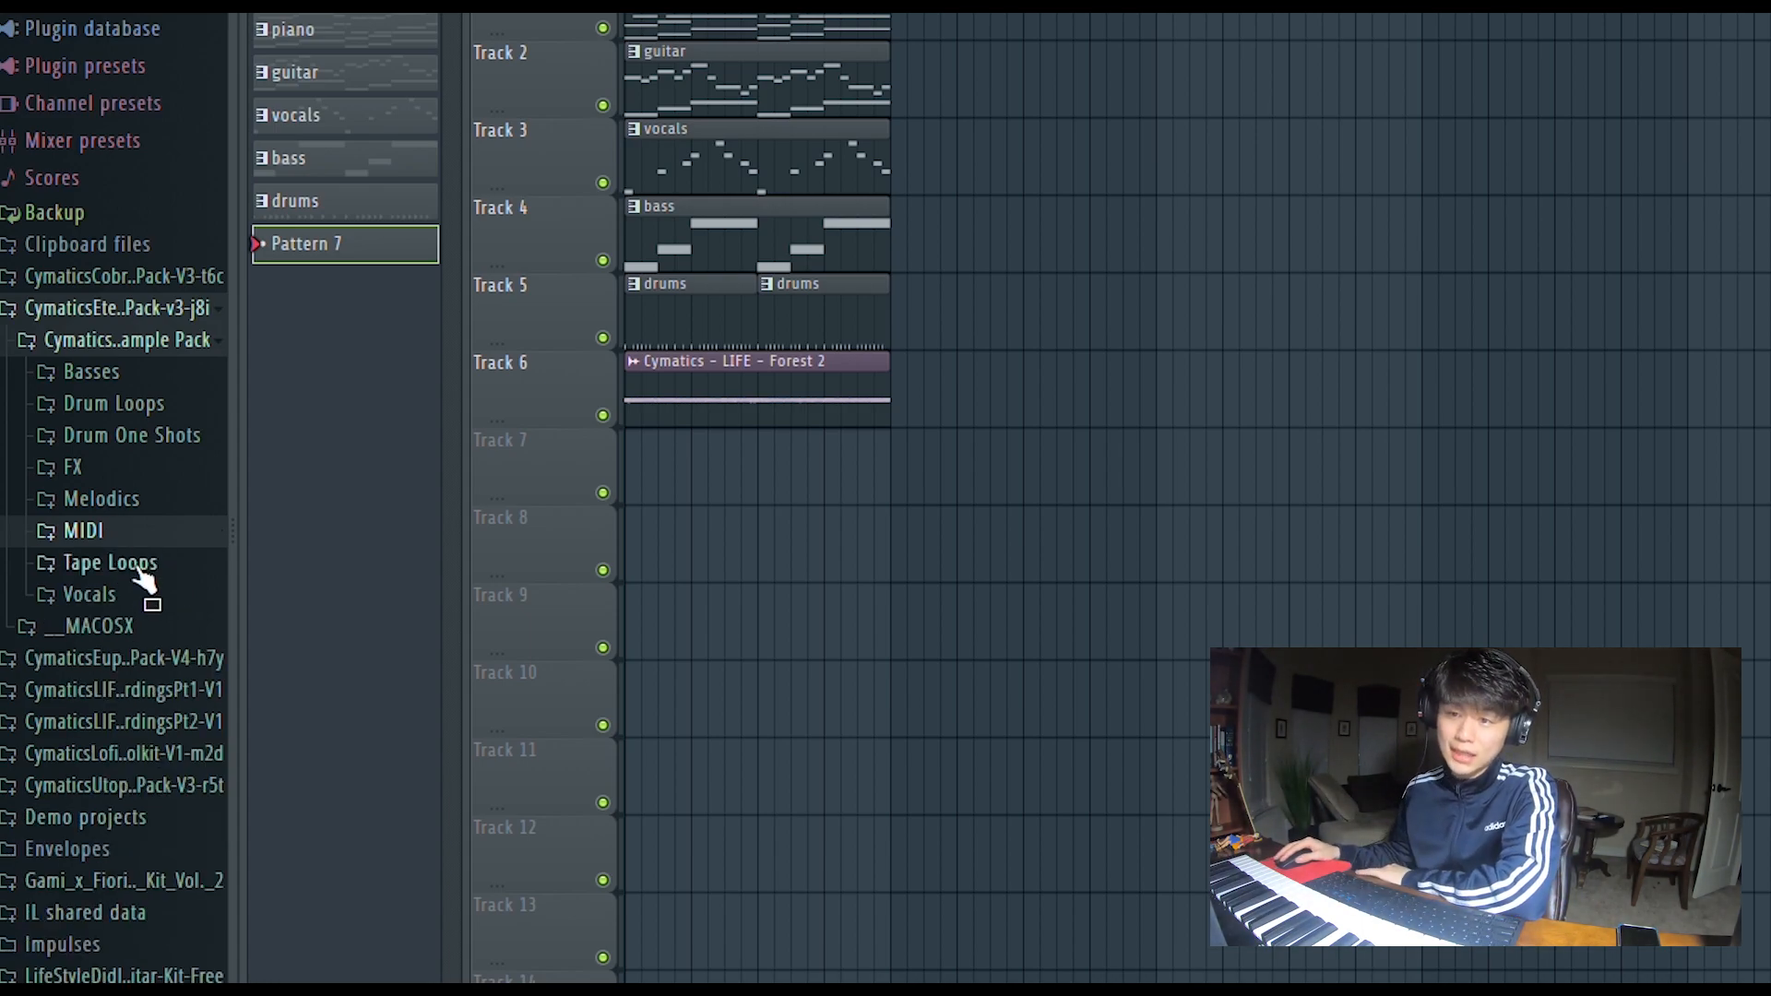
{"action": "left_click", "coordinate": [132, 572]}
{"action": "left_click", "coordinate": [132, 572]}
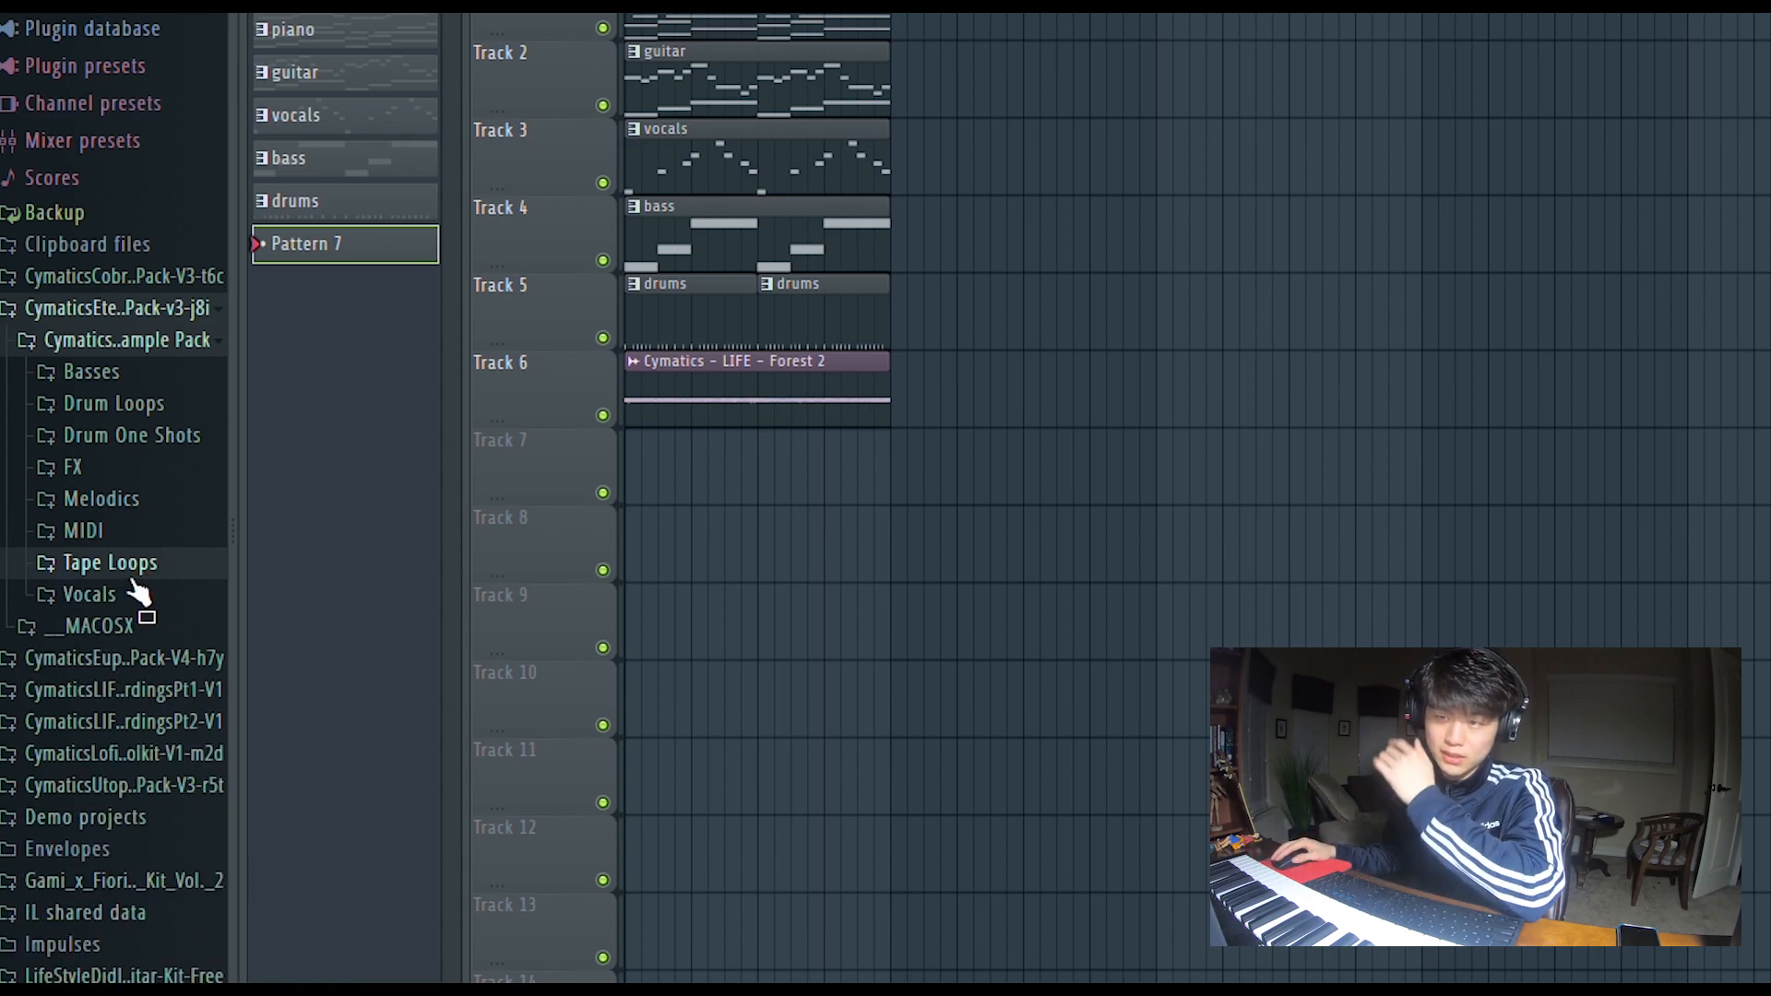
Audition a C# Min sample from the pack's wet vocal ad libs and collapse the Eternity pack folder.
{"action": "left_click", "coordinate": [115, 599]}
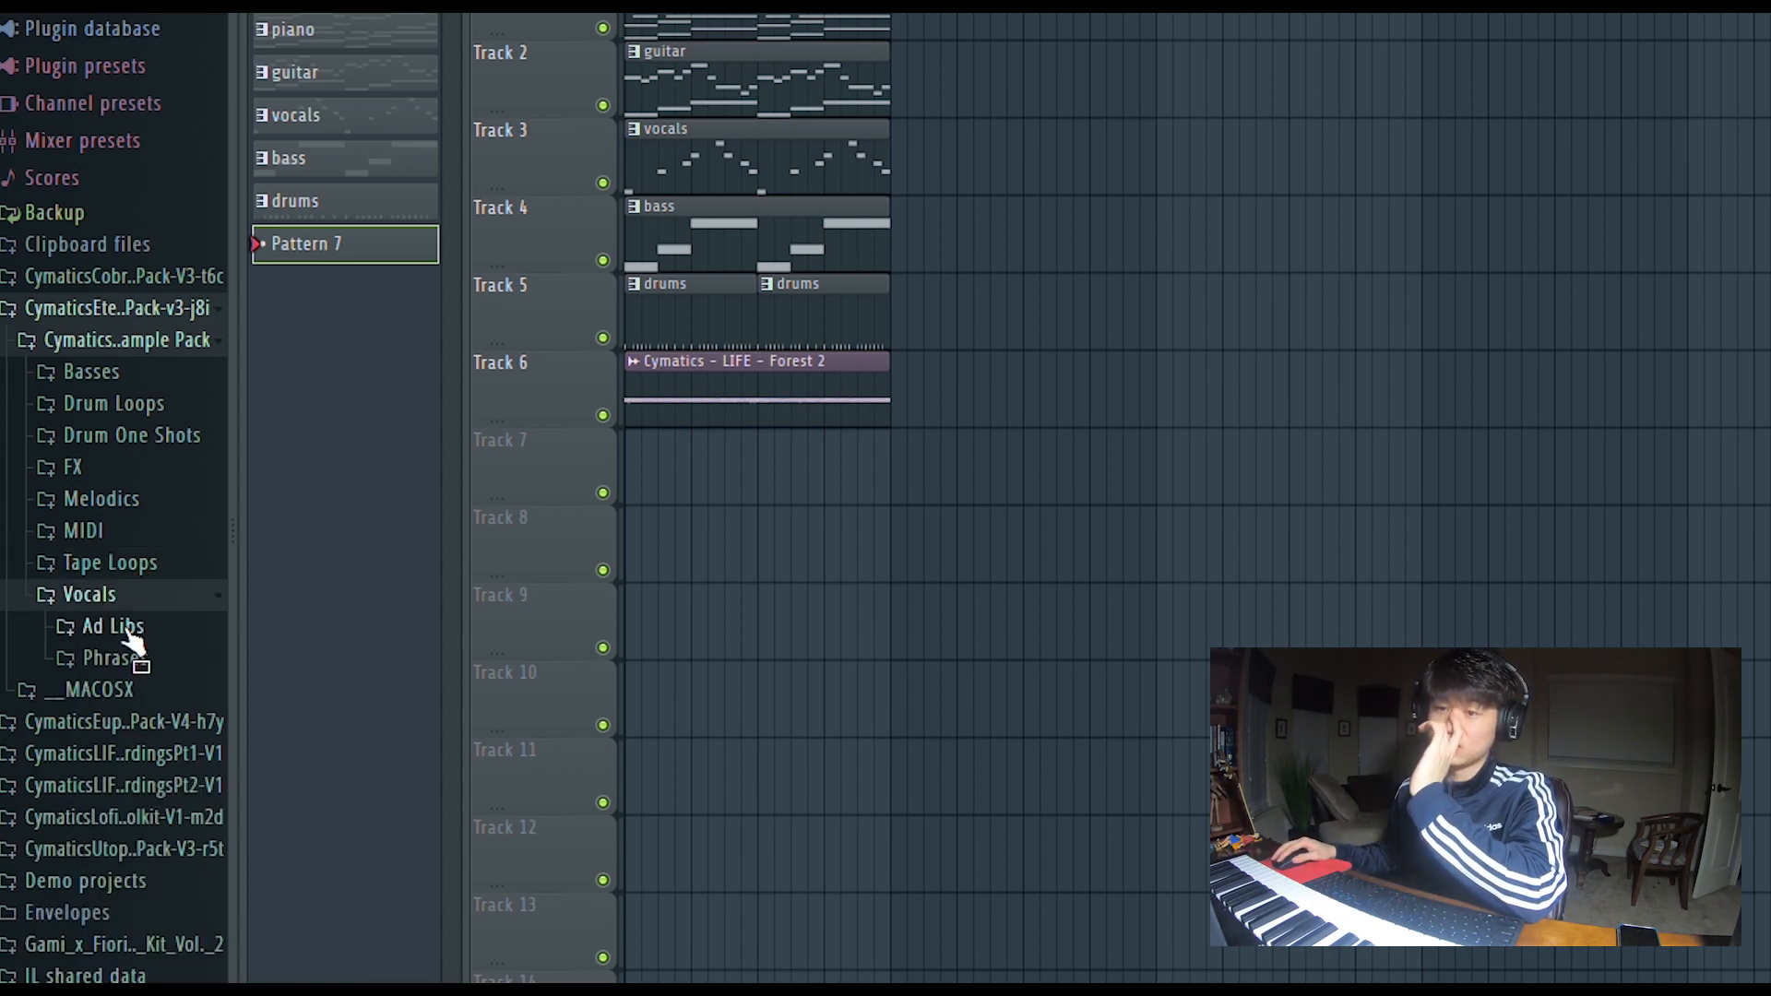
{"action": "left_click", "coordinate": [115, 628]}
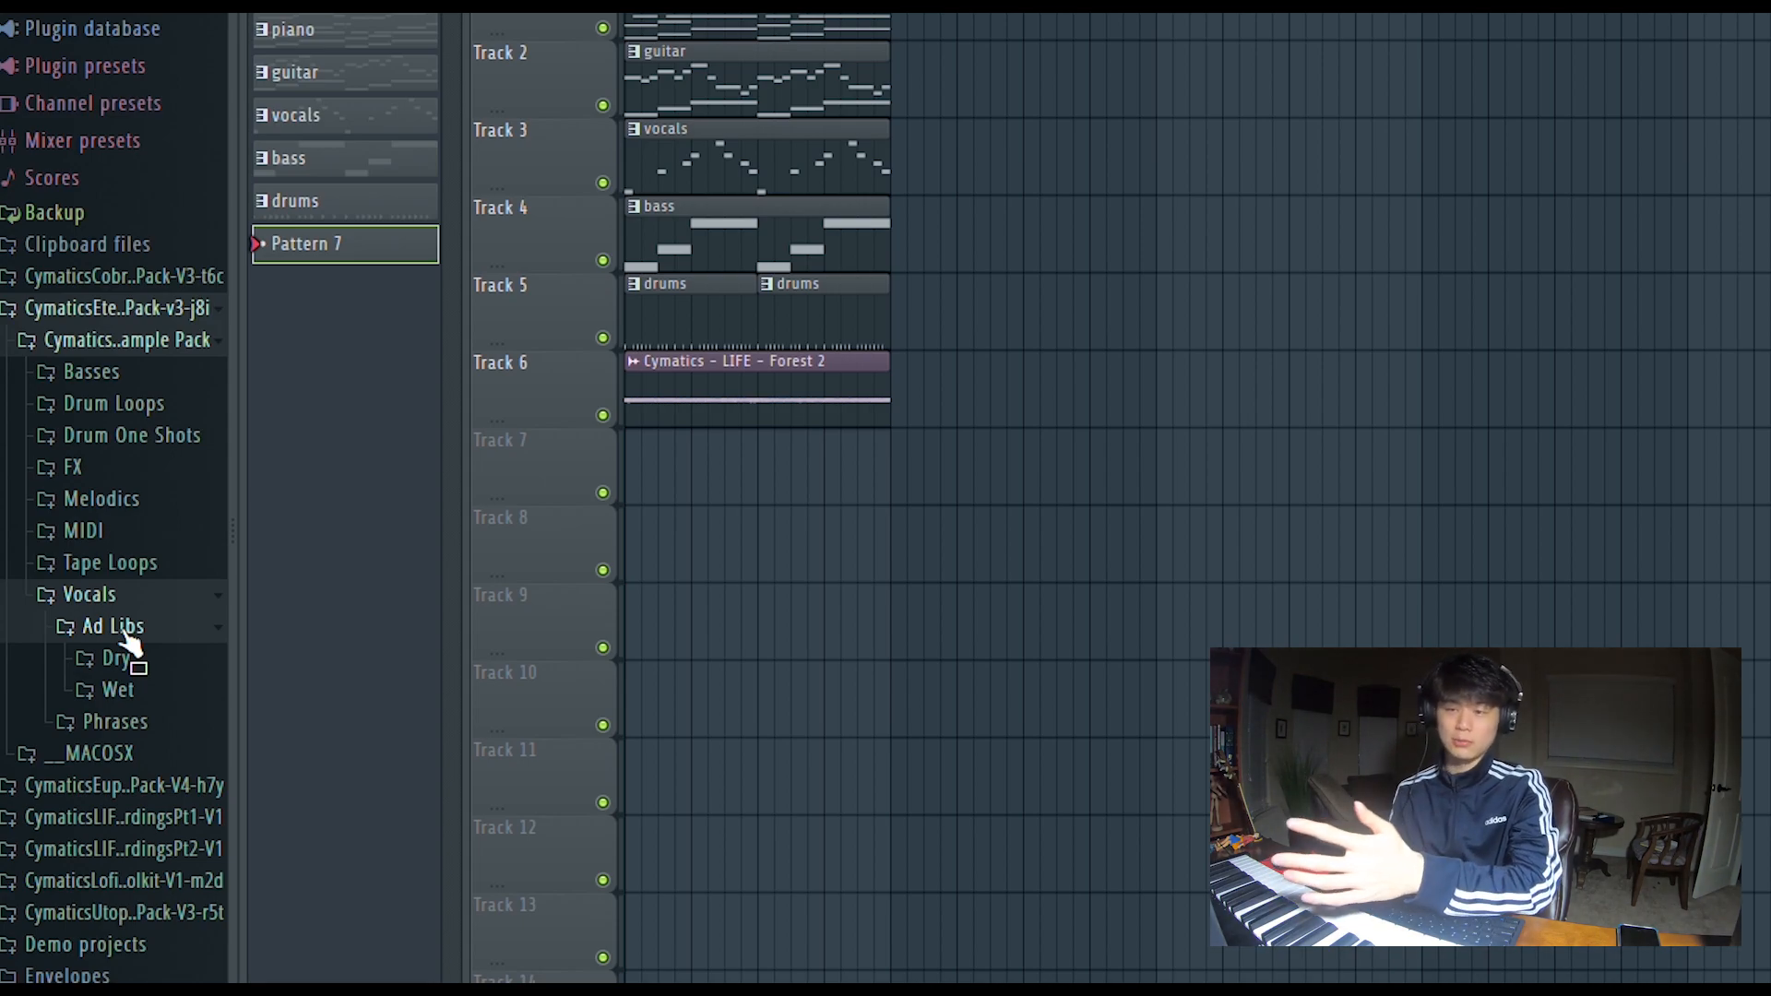
{"action": "left_click", "coordinate": [118, 505]}
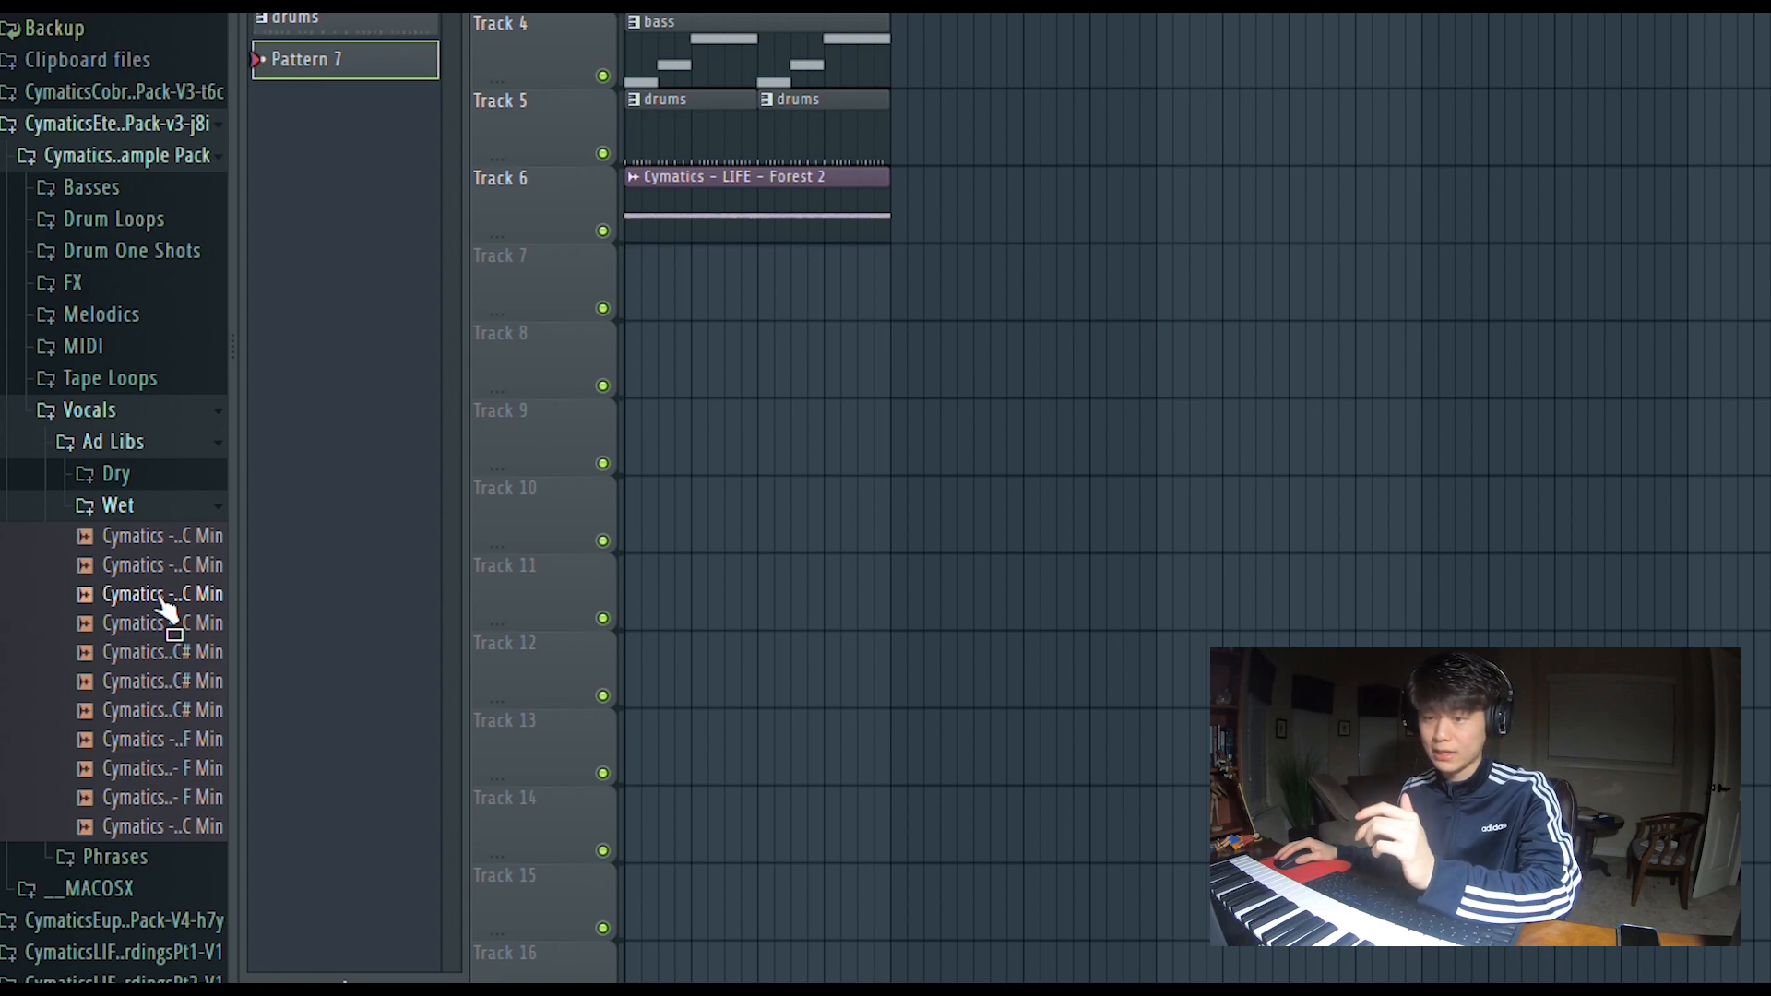
{"action": "left_click", "coordinate": [171, 683]}
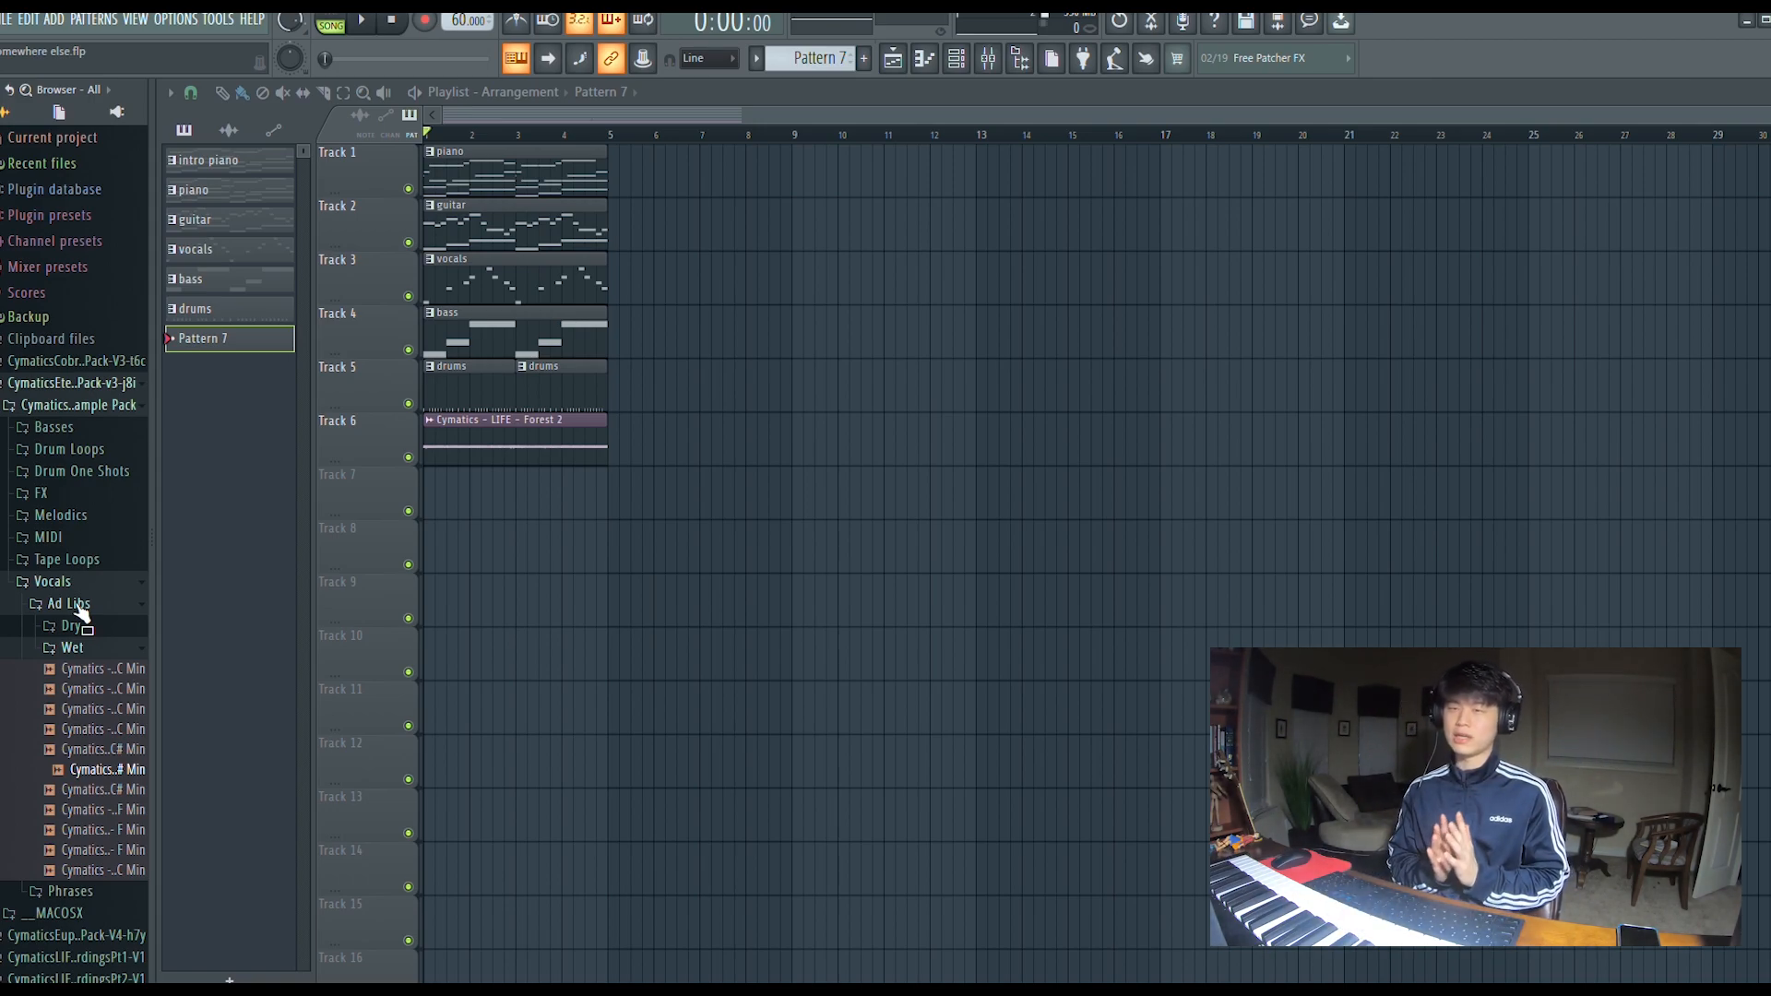
{"action": "left_click", "coordinate": [109, 406]}
{"action": "left_click", "coordinate": [118, 383]}
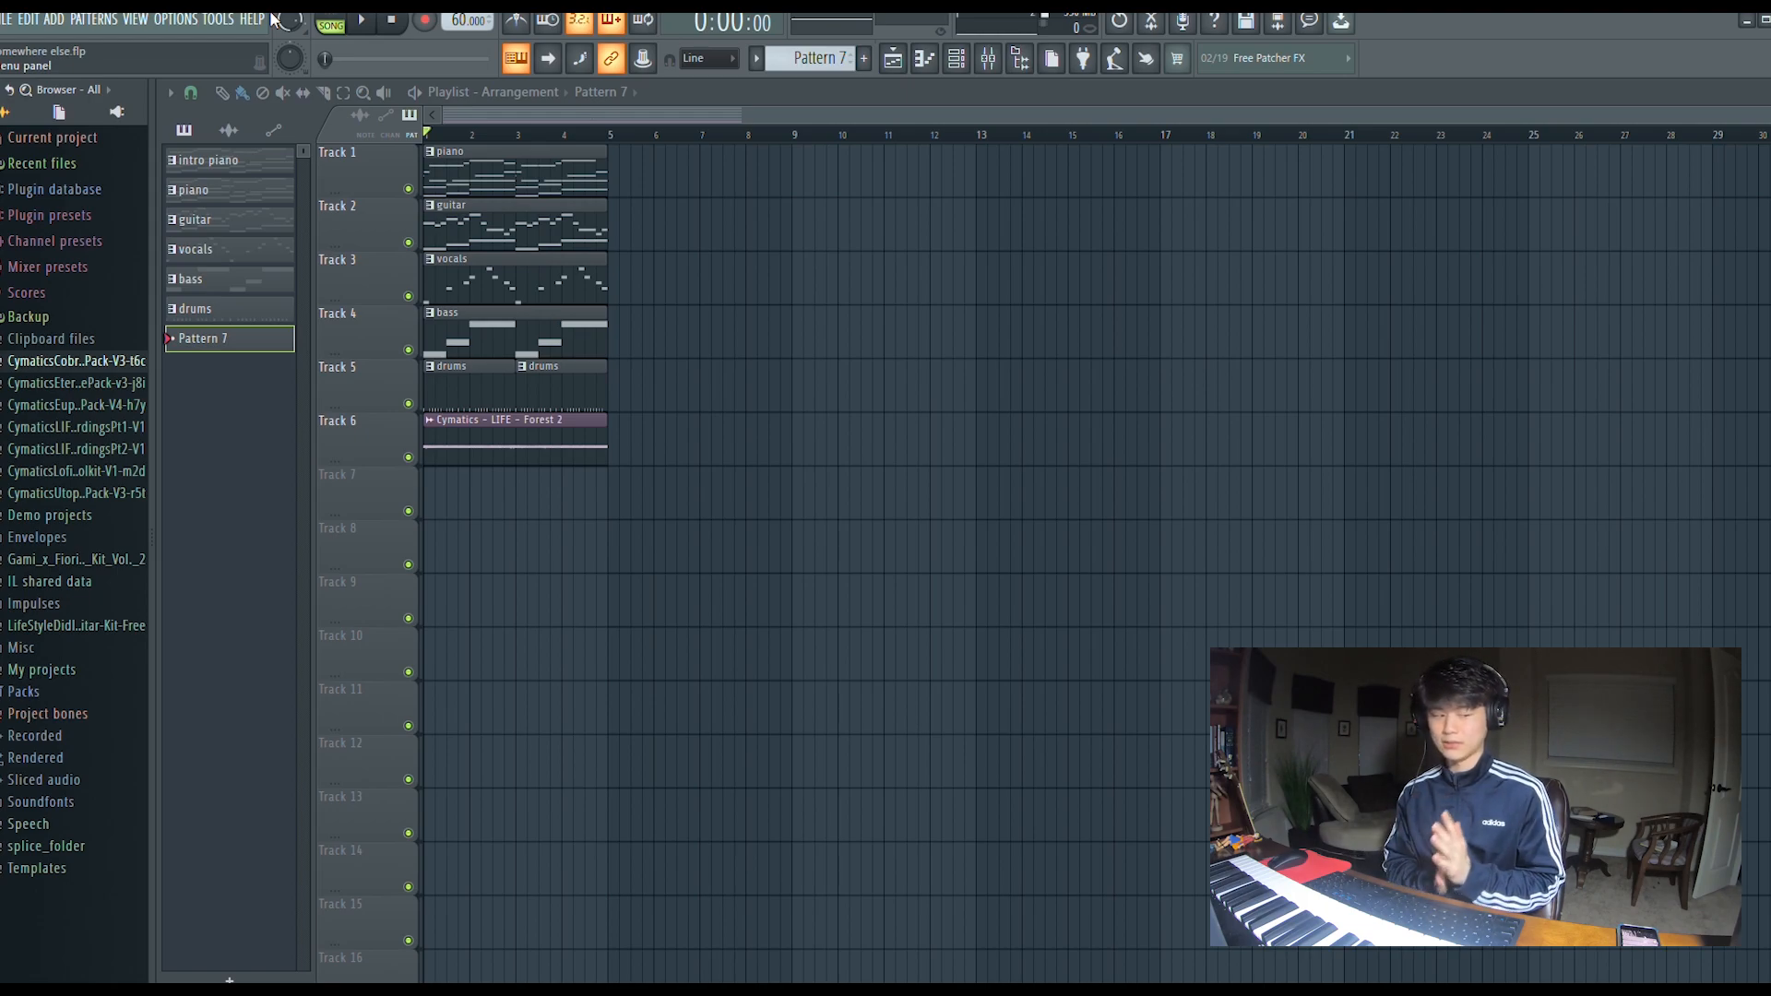
Play the full arrangement in song mode, stop playback and save the project.
{"action": "left_click", "coordinate": [372, 21]}
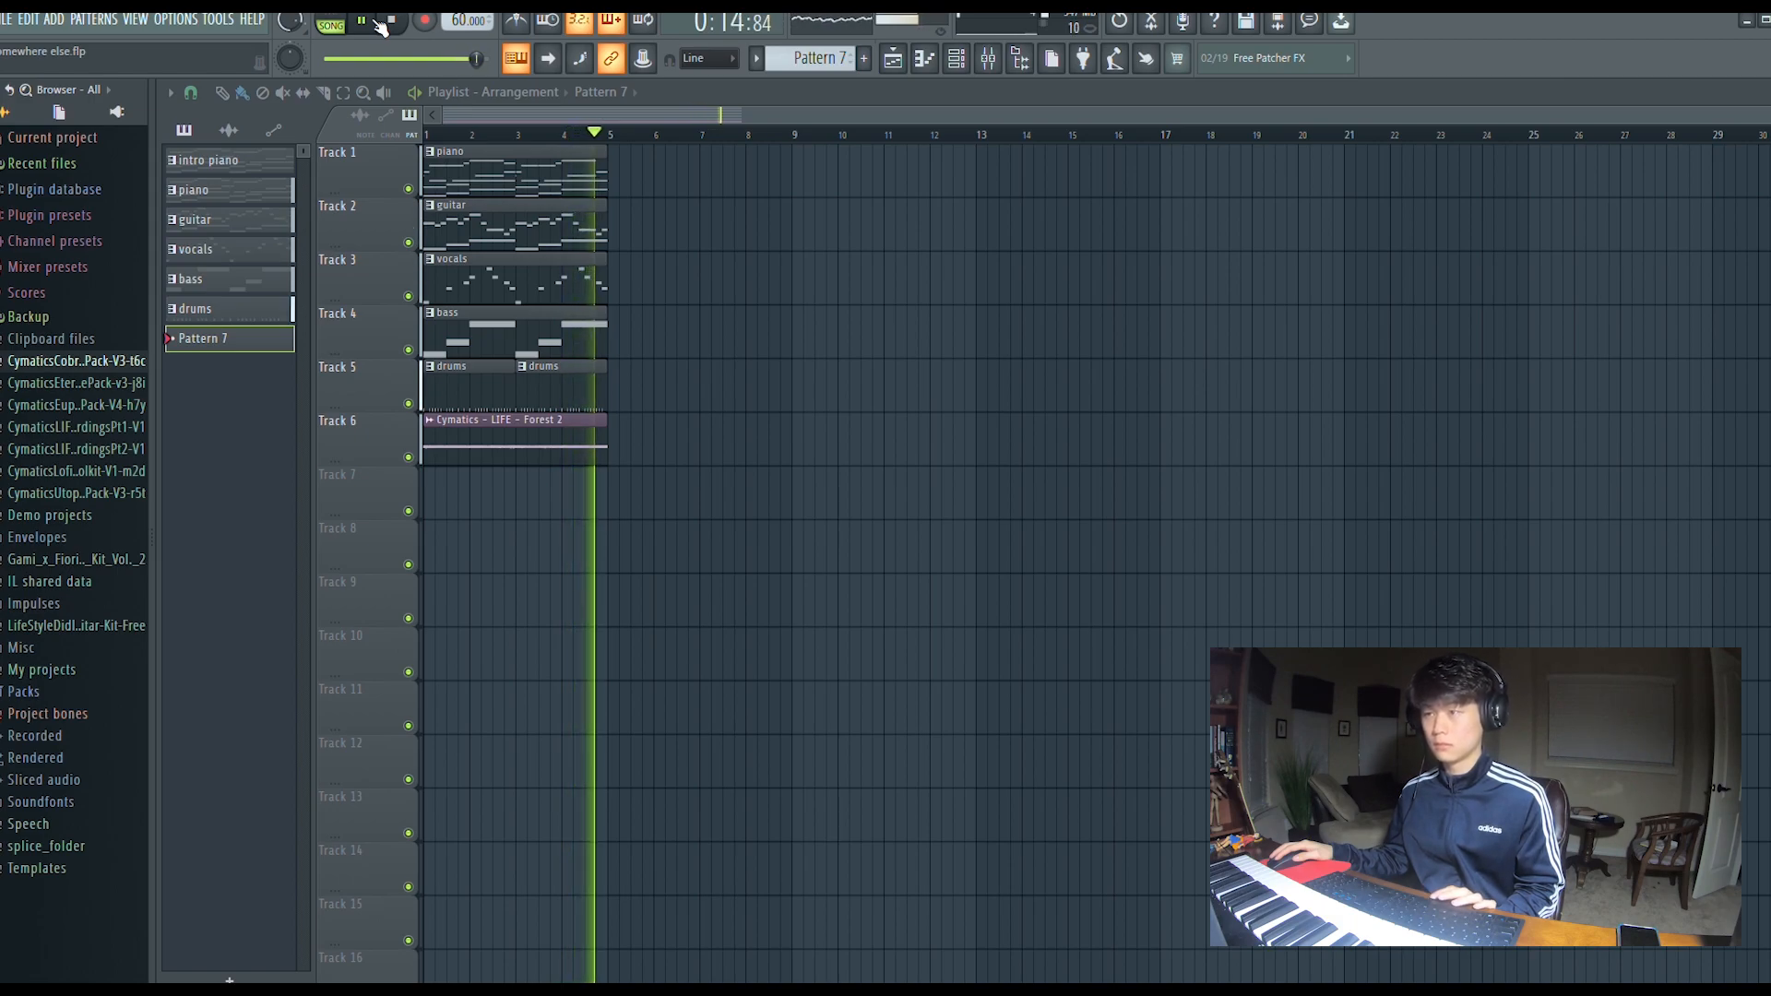
{"action": "left_click", "coordinate": [381, 24]}
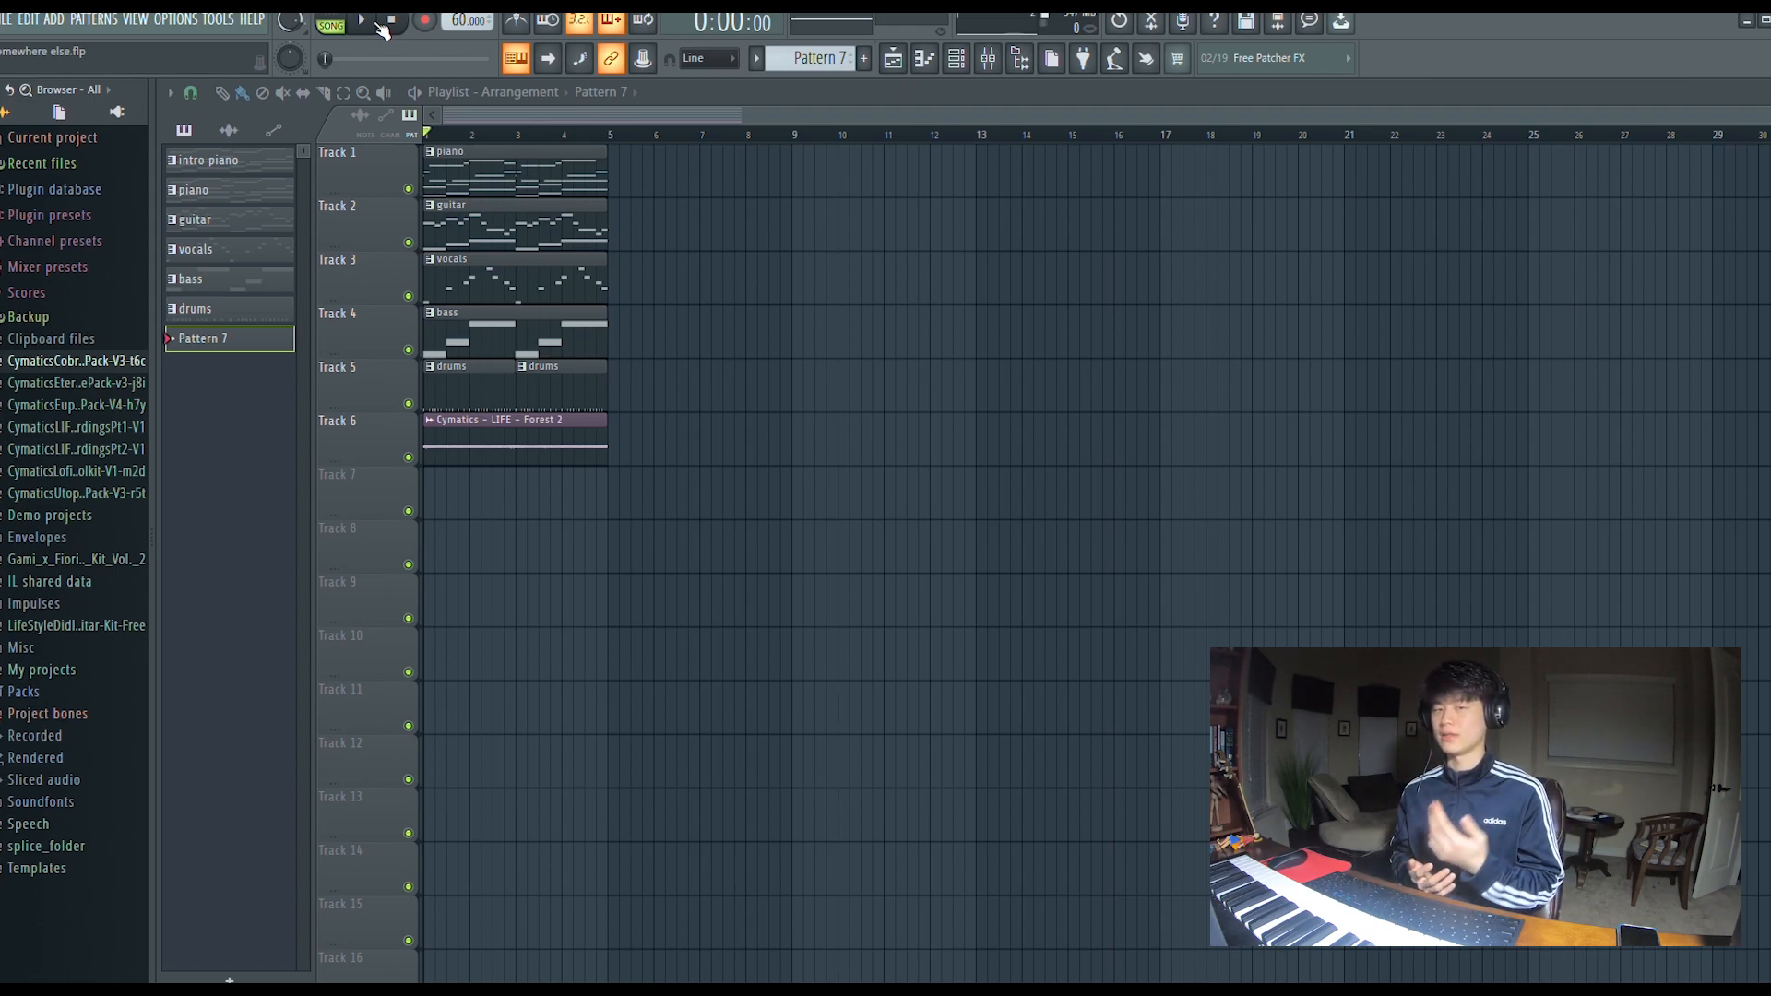
{"action": "key", "text": "ctrl+s"}
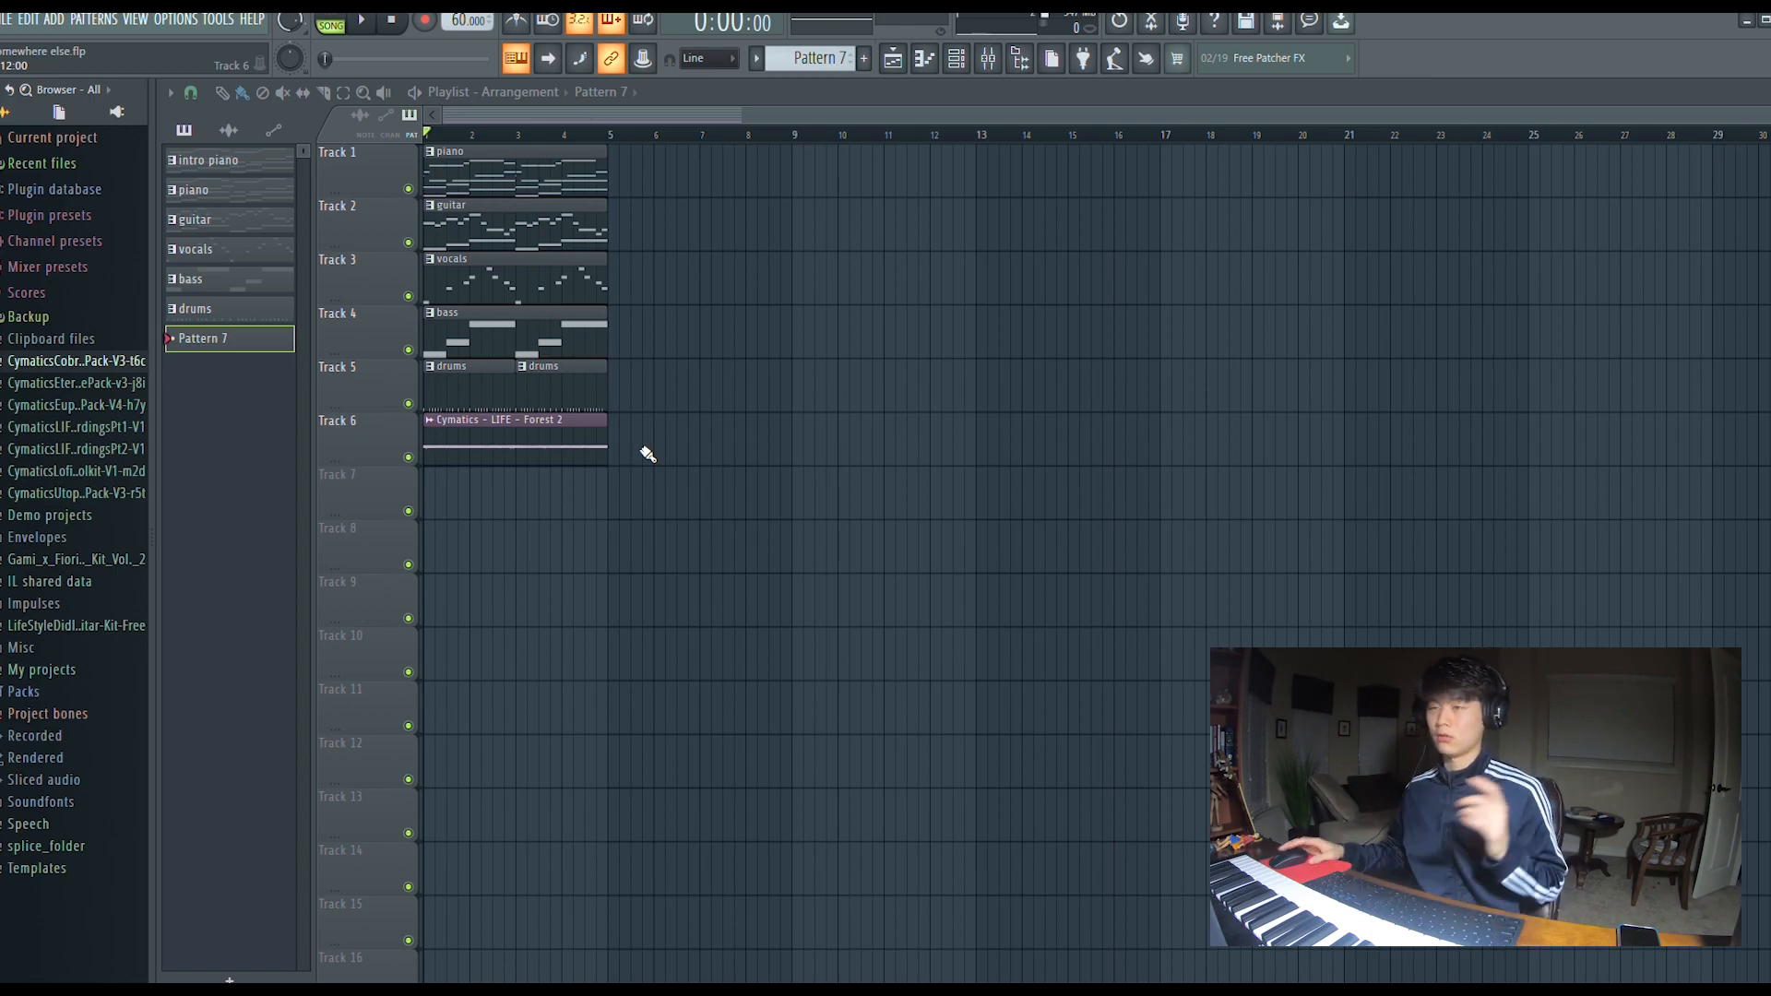
Open the piano pattern's LABS notes in the piano roll and play them in pattern mode.
{"action": "double_click", "coordinate": [491, 189]}
{"action": "left_click", "coordinate": [341, 21]}
{"action": "left_click", "coordinate": [600, 91]}
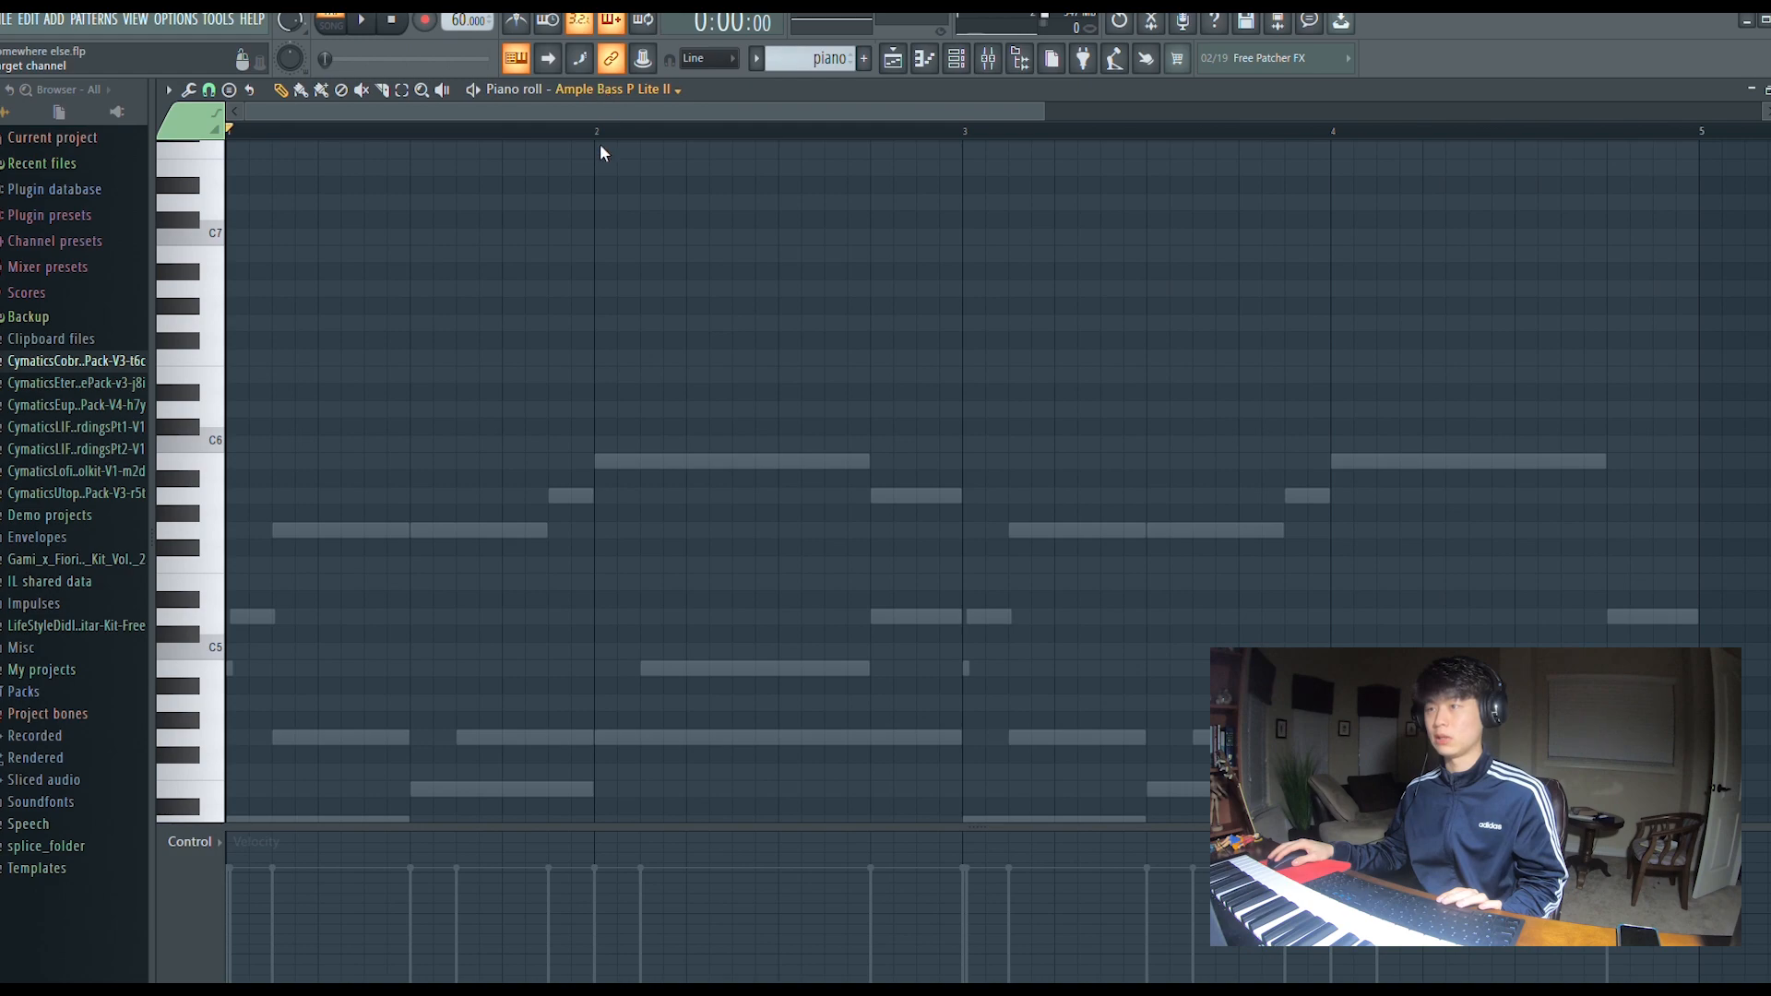
{"action": "left_click", "coordinate": [603, 162]}
{"action": "scroll", "coordinate": [813, 355], "scroll_direction": "down", "scroll_amount": 4}
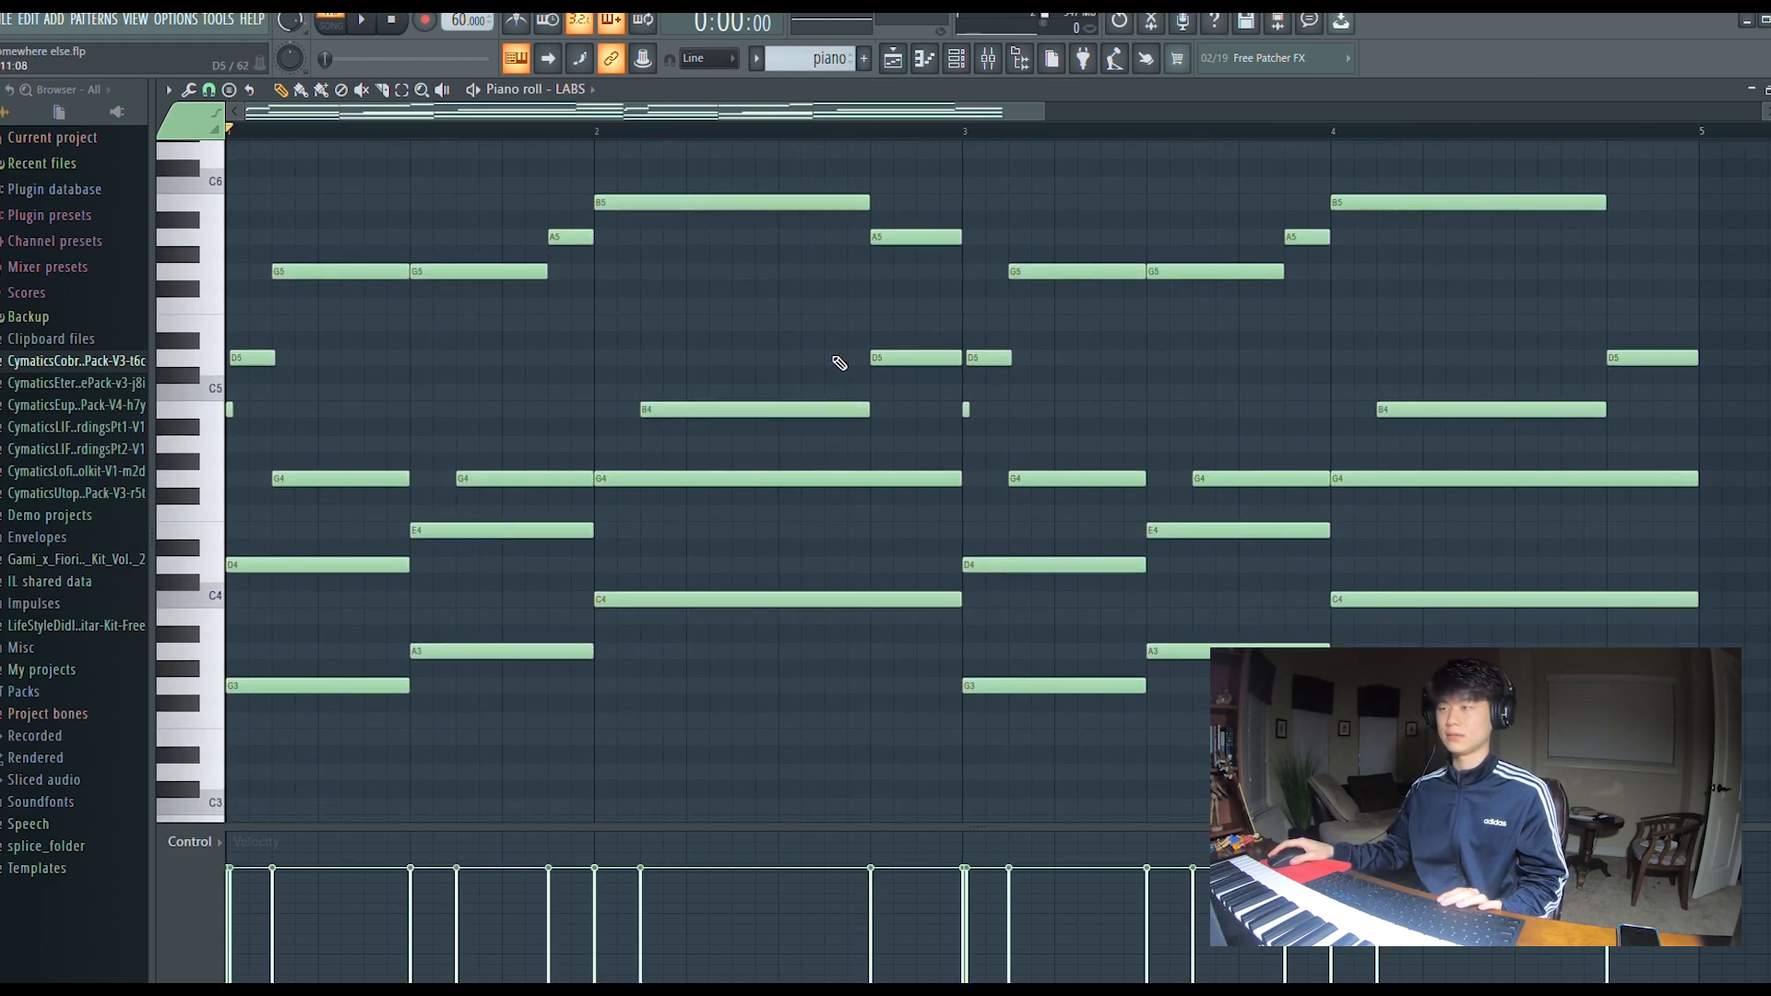
{"action": "key", "text": "space"}
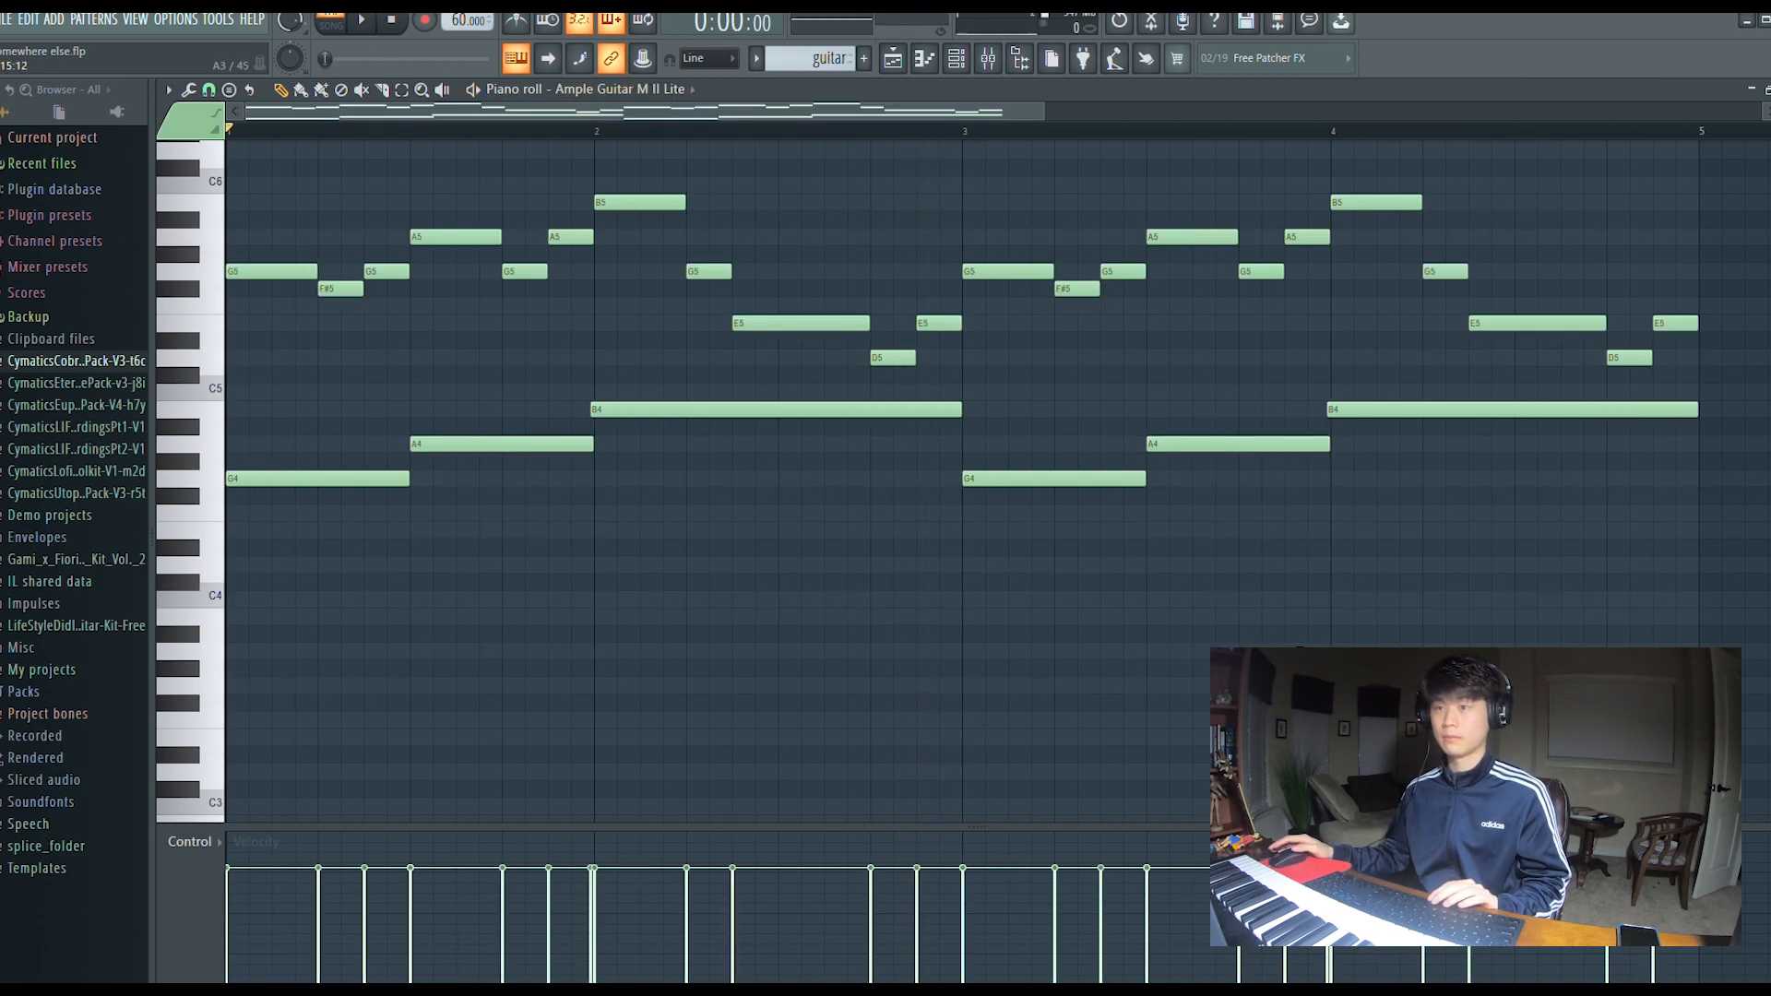
Play the guitar and vocals patterns and show the sample settings of the Eternity Ad Lib Wet 1 channel.
{"action": "key", "text": "space"}
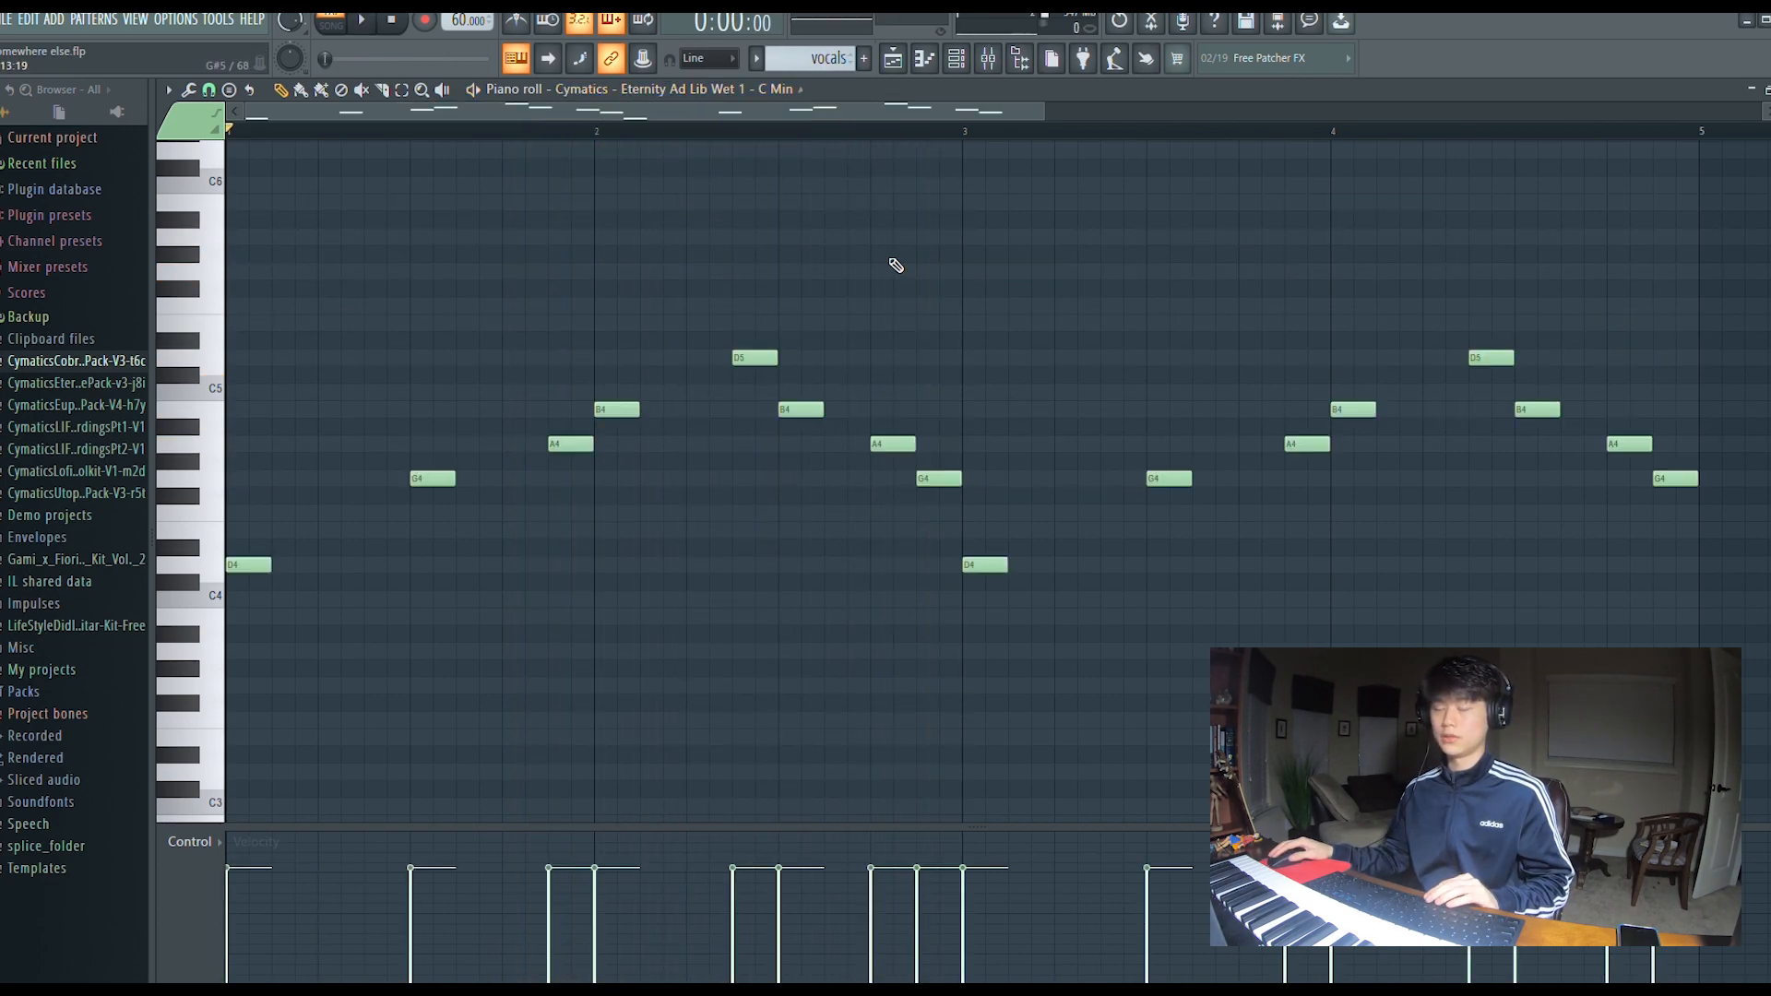
{"action": "key", "text": "space"}
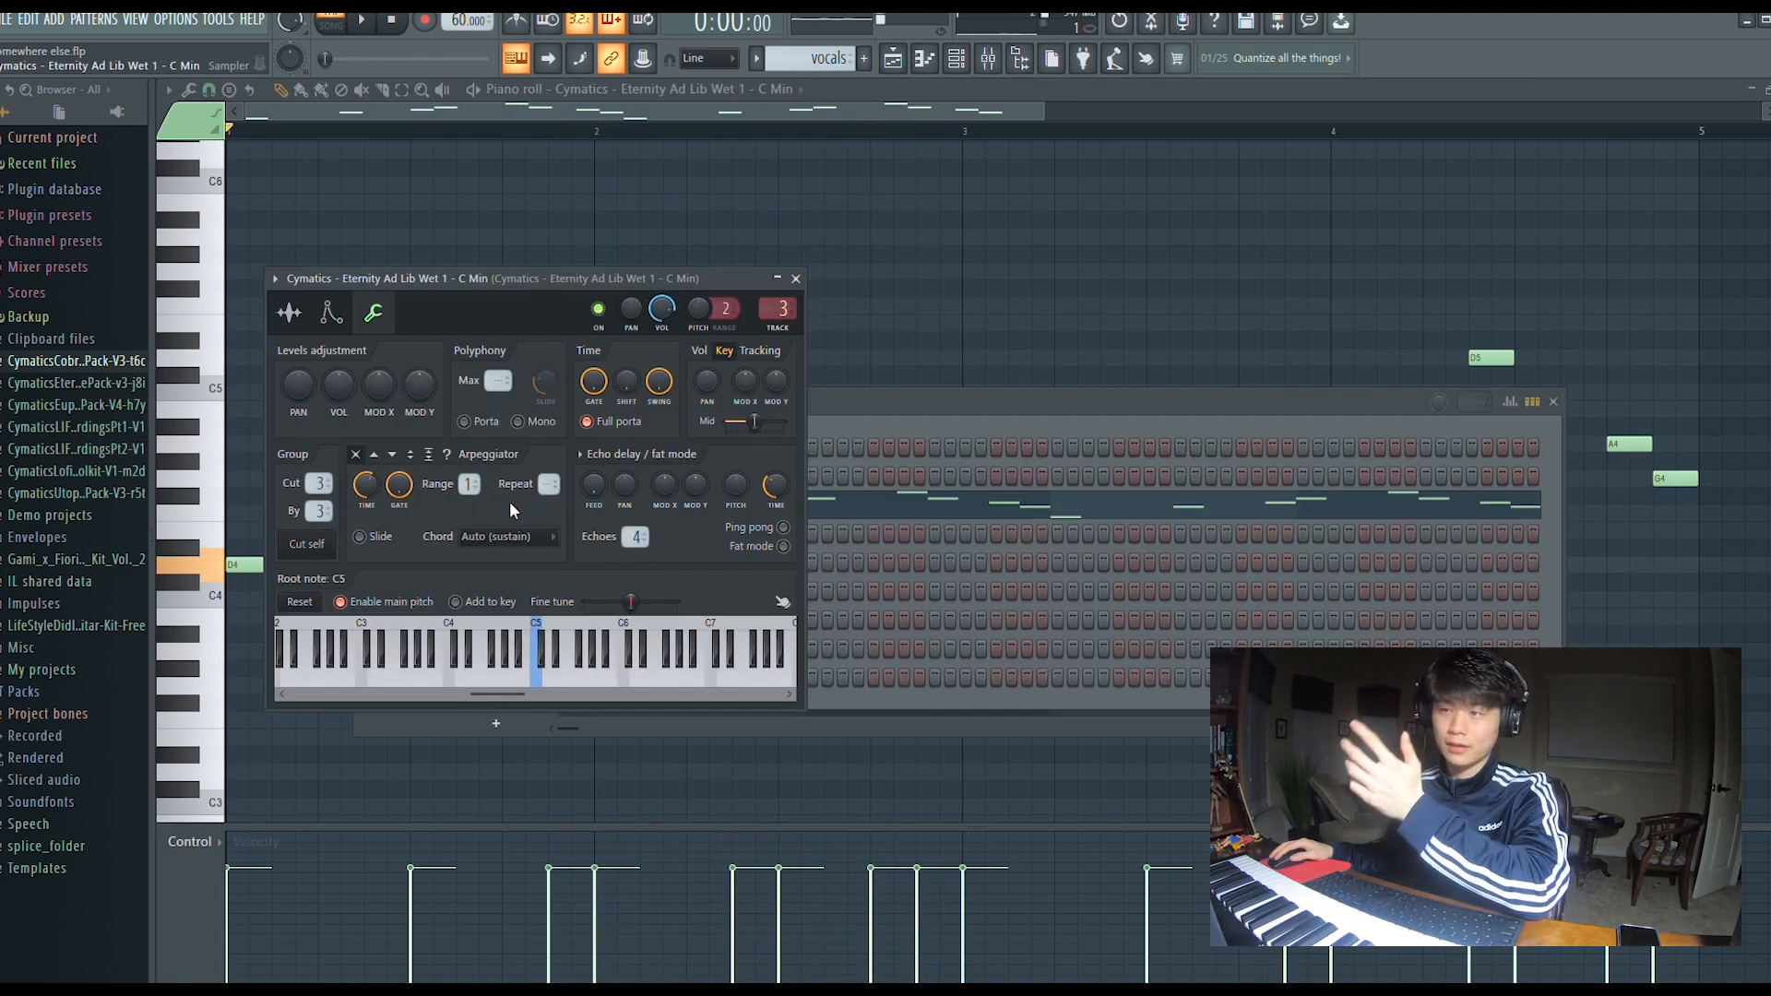
{"action": "left_click", "coordinate": [288, 312]}
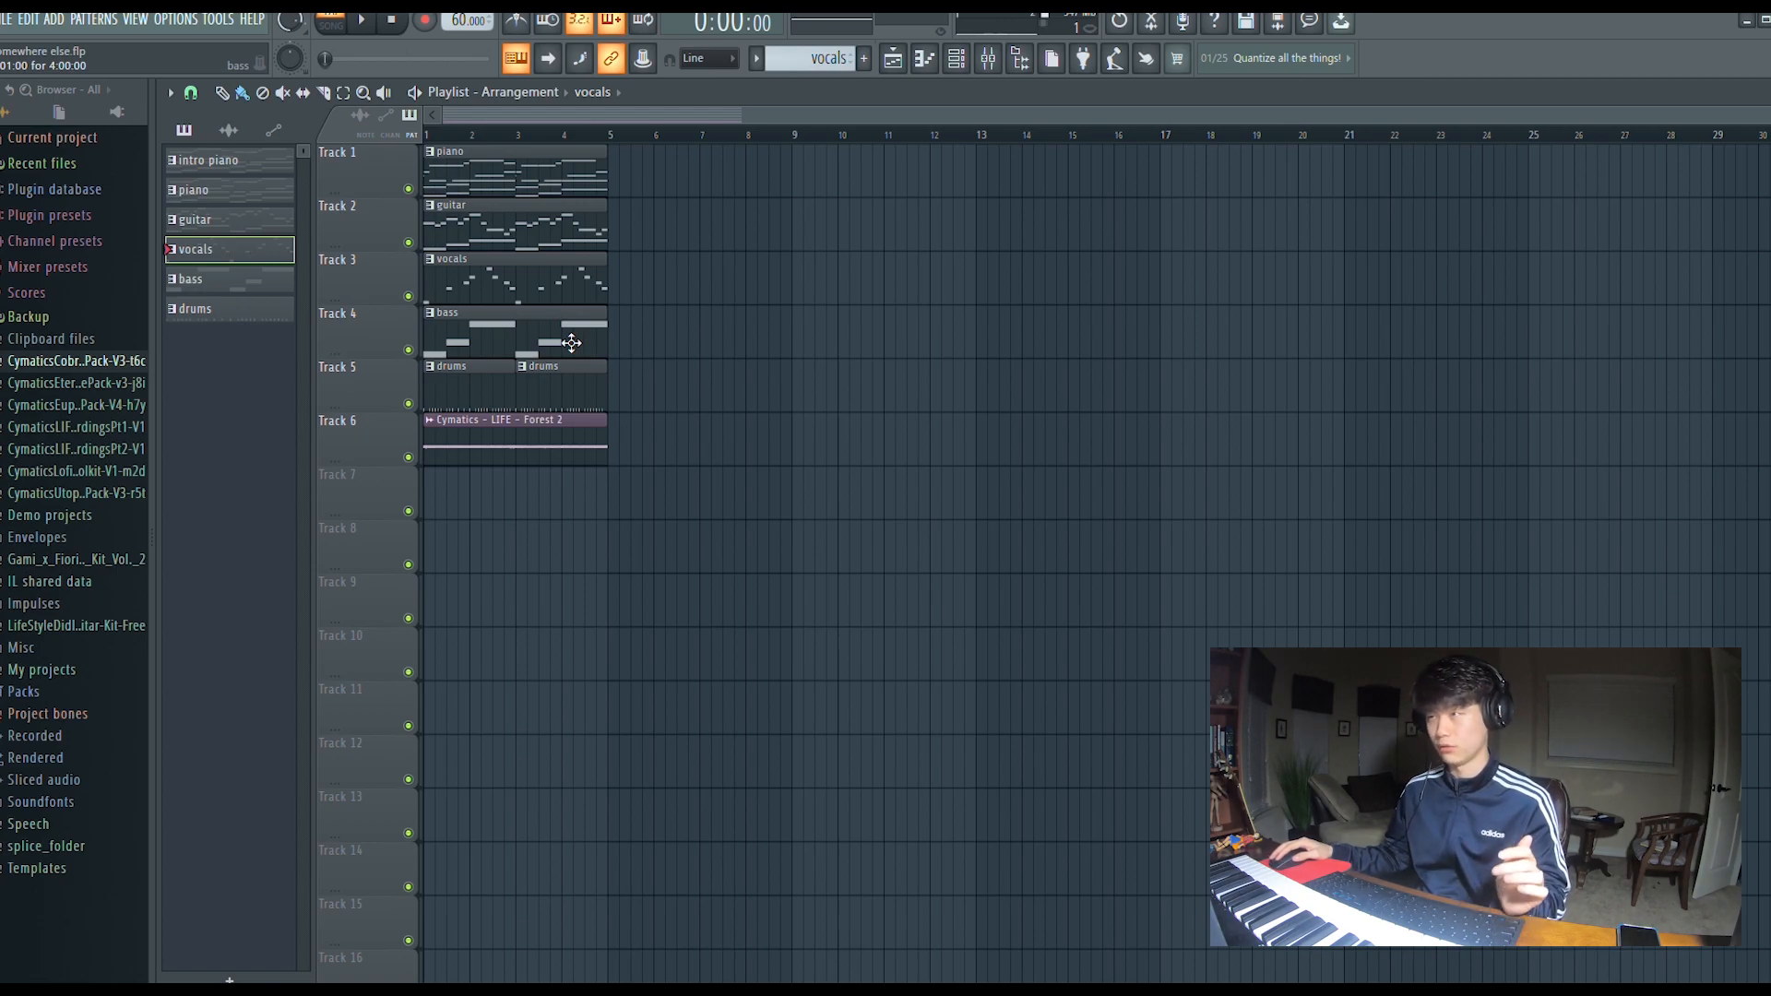
Open the bass pattern from the playlist in the piano roll and play it in pattern mode.
{"action": "left_click", "coordinate": [572, 343]}
{"action": "left_click", "coordinate": [924, 59]}
{"action": "key", "text": "space"}
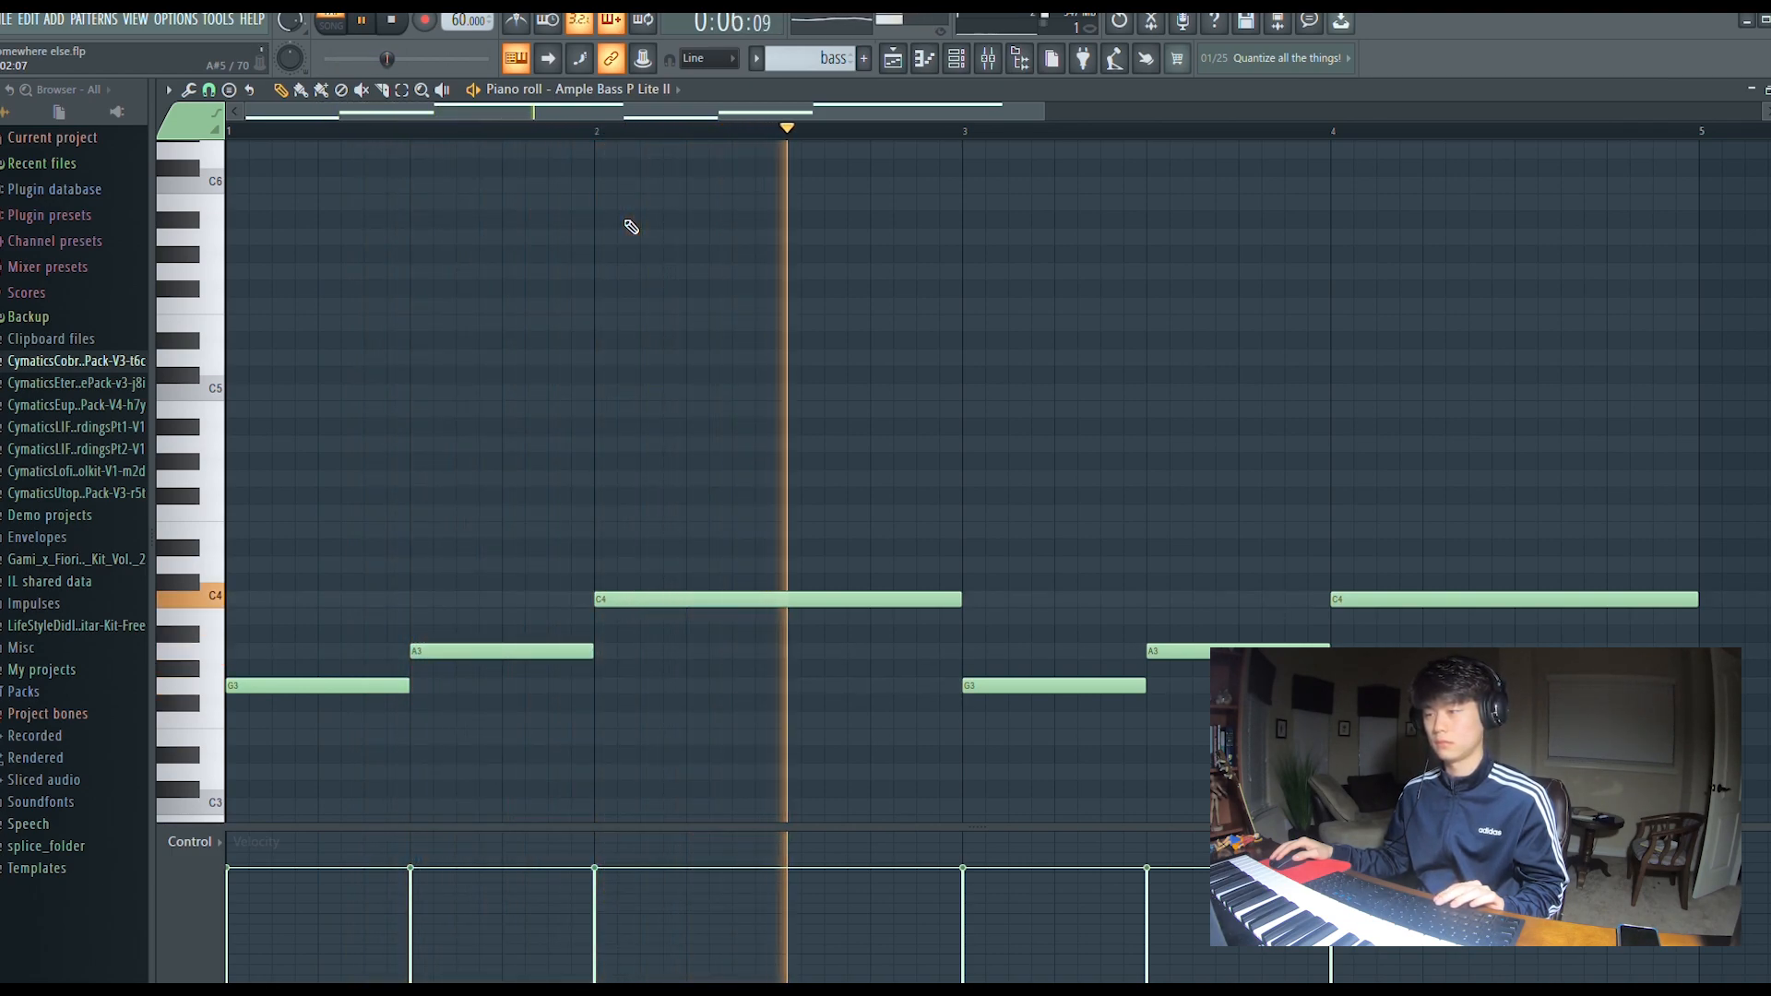
{"action": "key", "text": "space"}
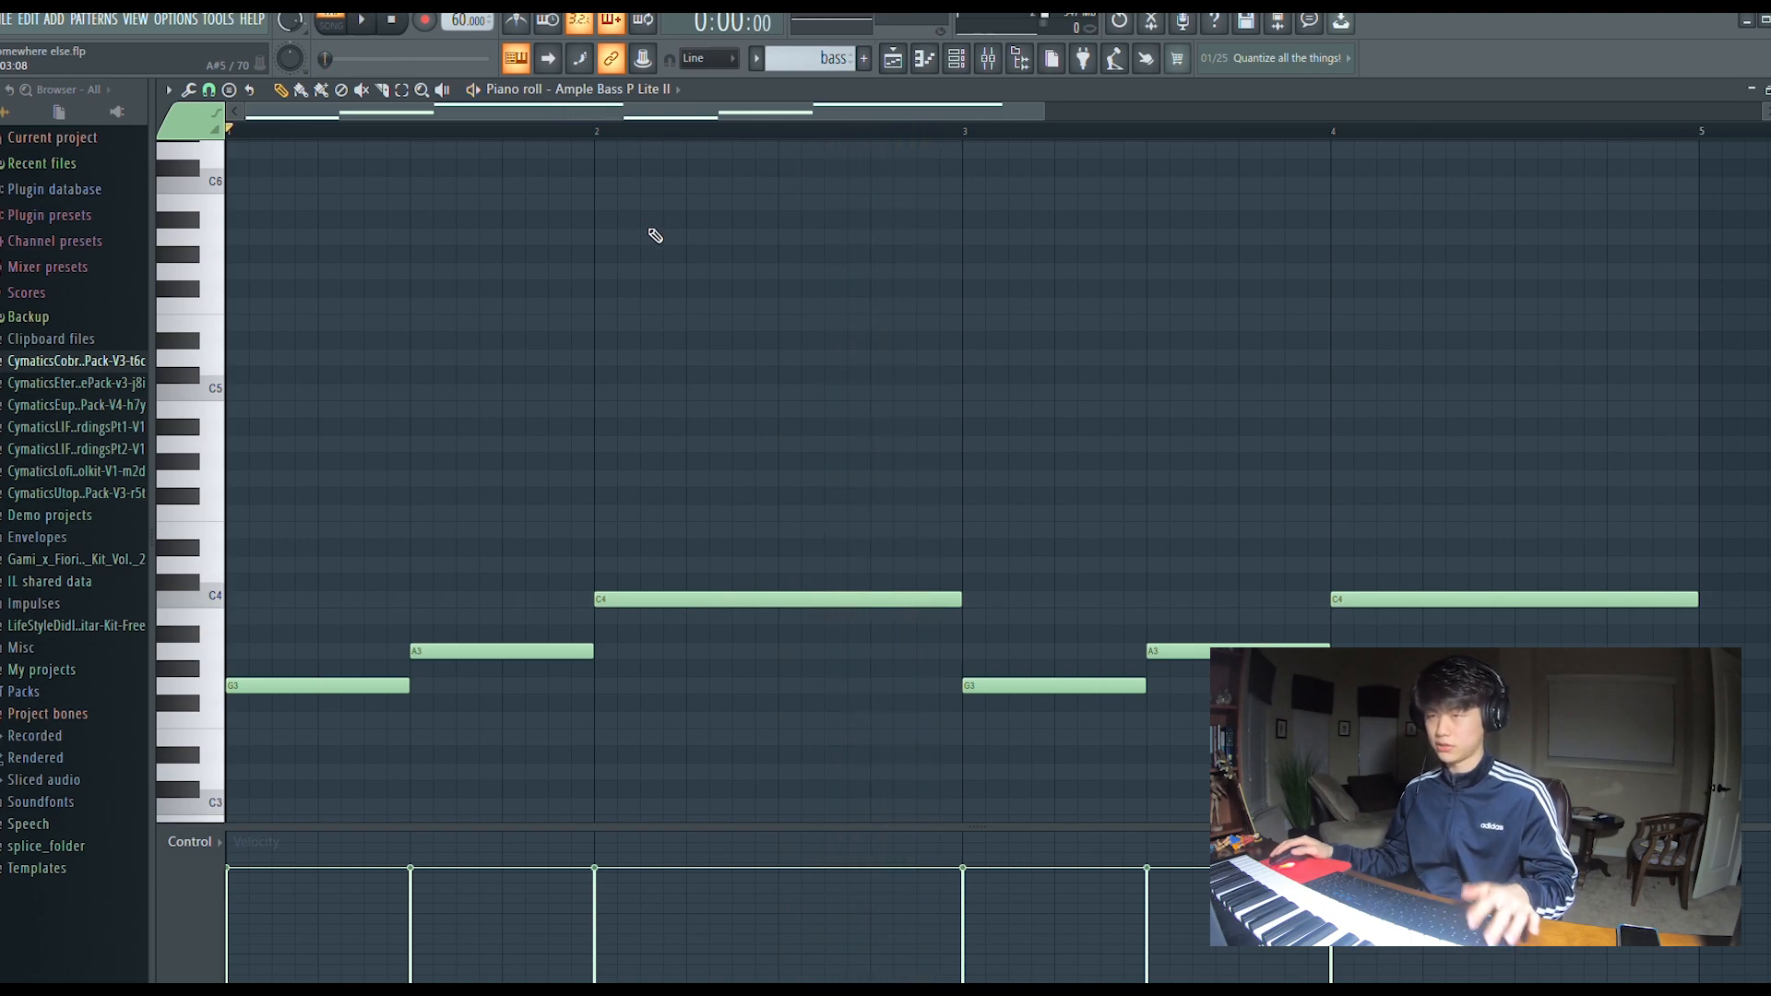
Select the drums pattern in the playlist and play it with its channel rack steps in view.
{"action": "key", "text": "F5"}
{"action": "left_click", "coordinate": [514, 389]}
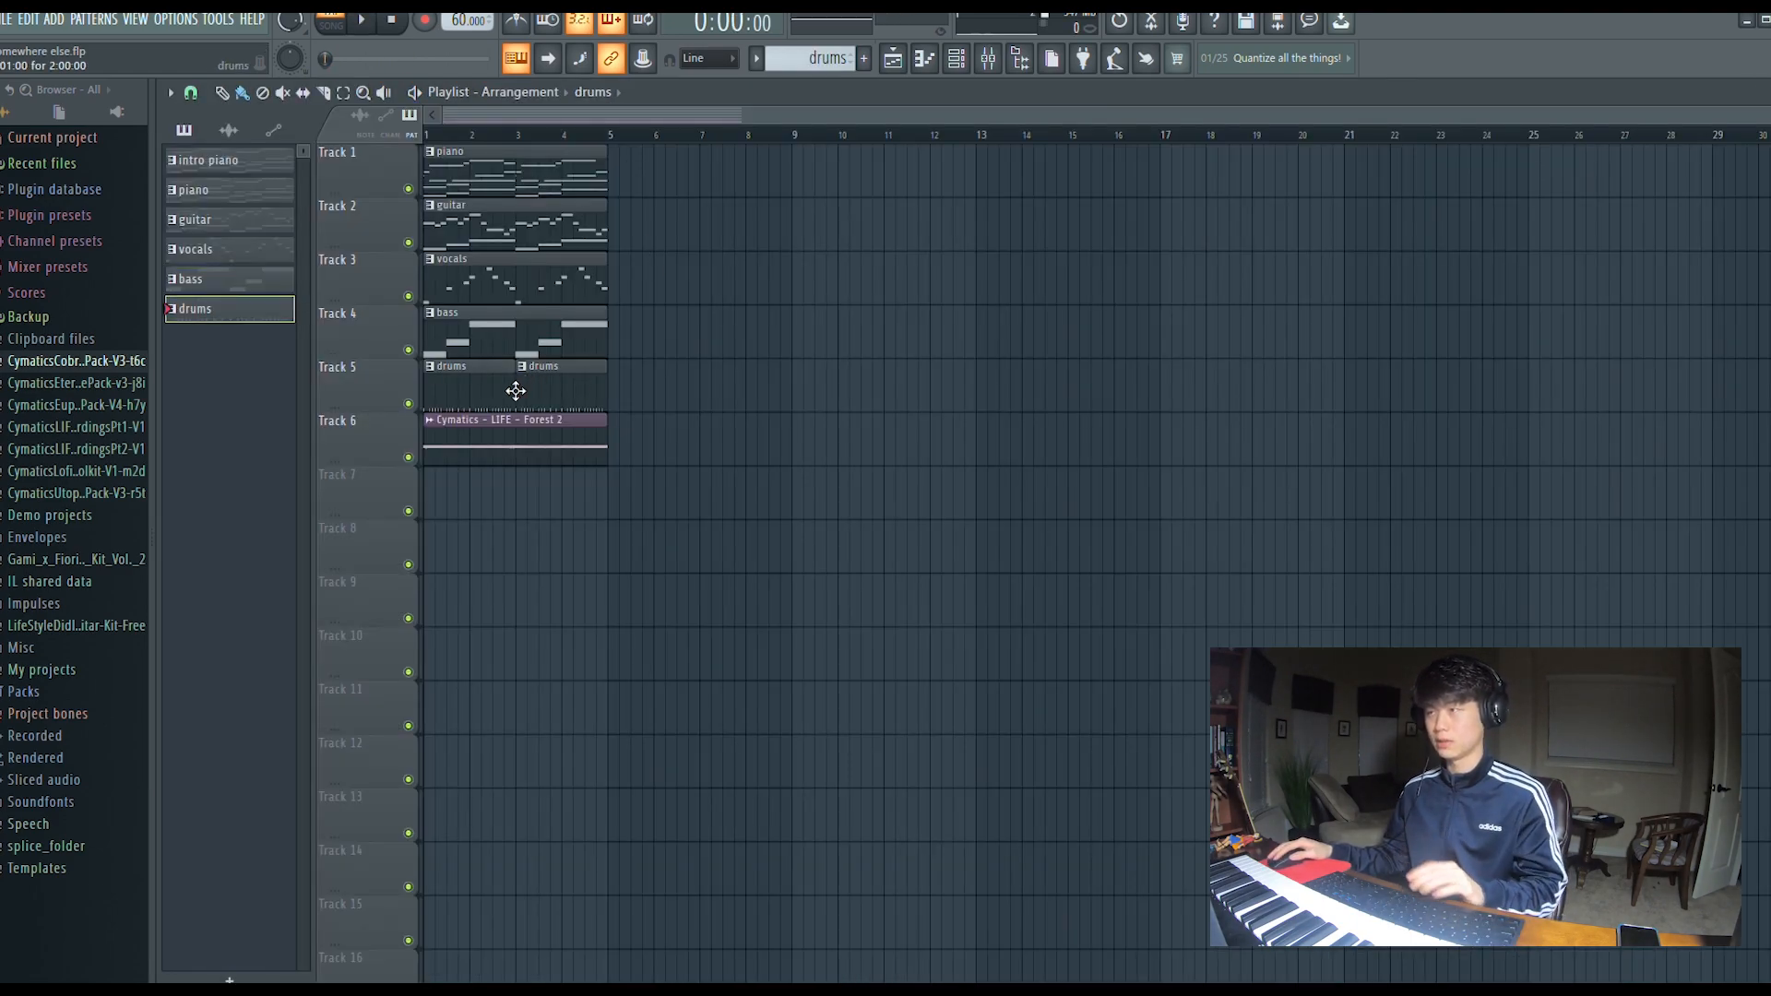
{"action": "left_click", "coordinate": [957, 58]}
{"action": "key", "text": "space"}
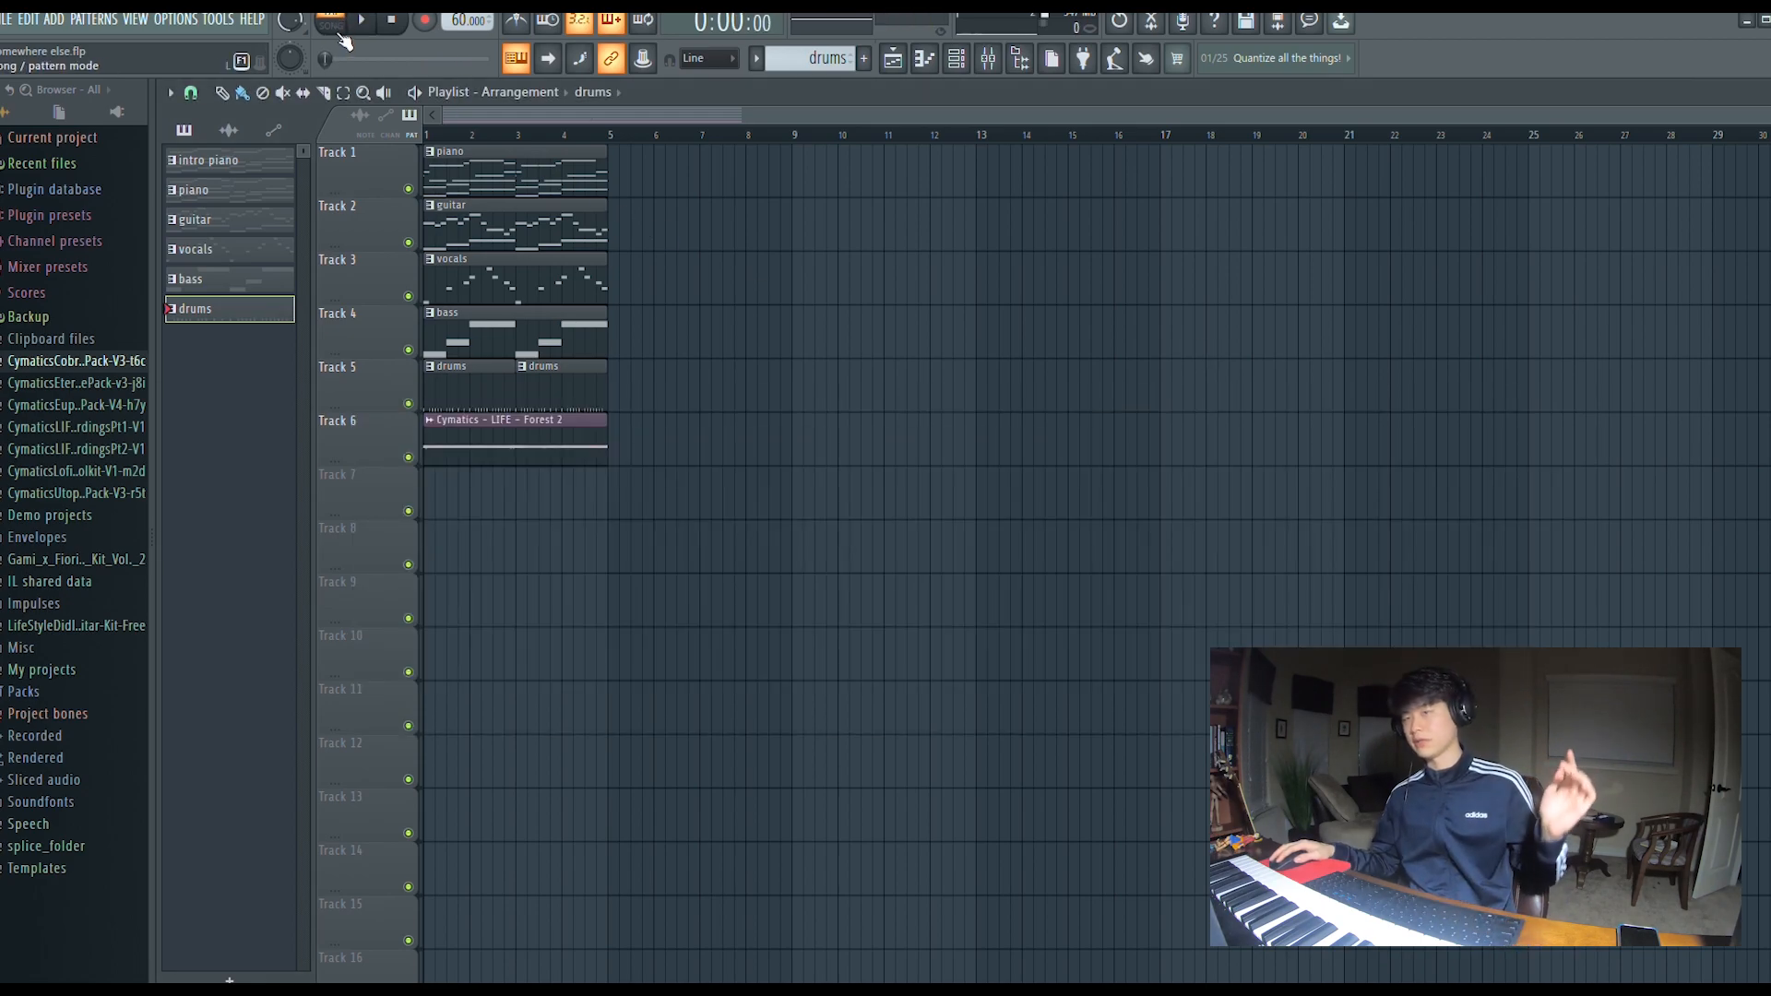
Switch playback to song mode and play the four-bar arrangement with all tracks together.
{"action": "left_click", "coordinate": [339, 34]}
{"action": "left_click", "coordinate": [375, 22]}
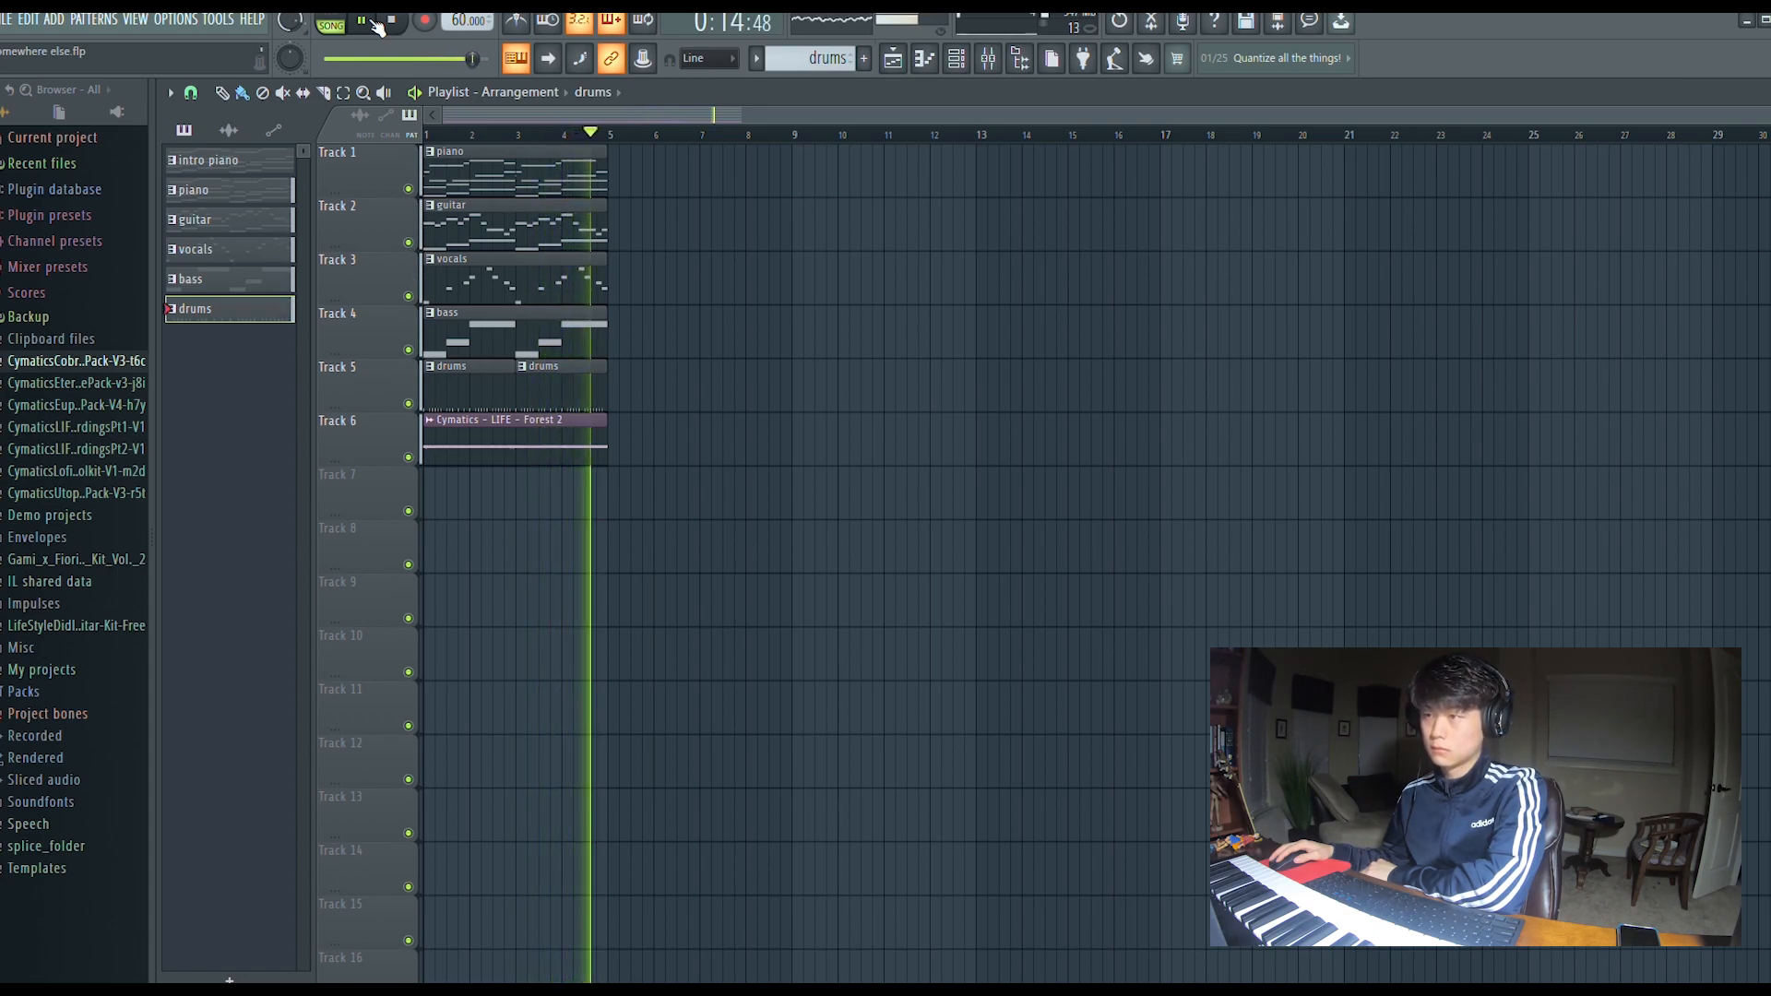
{"action": "left_click", "coordinate": [377, 28]}
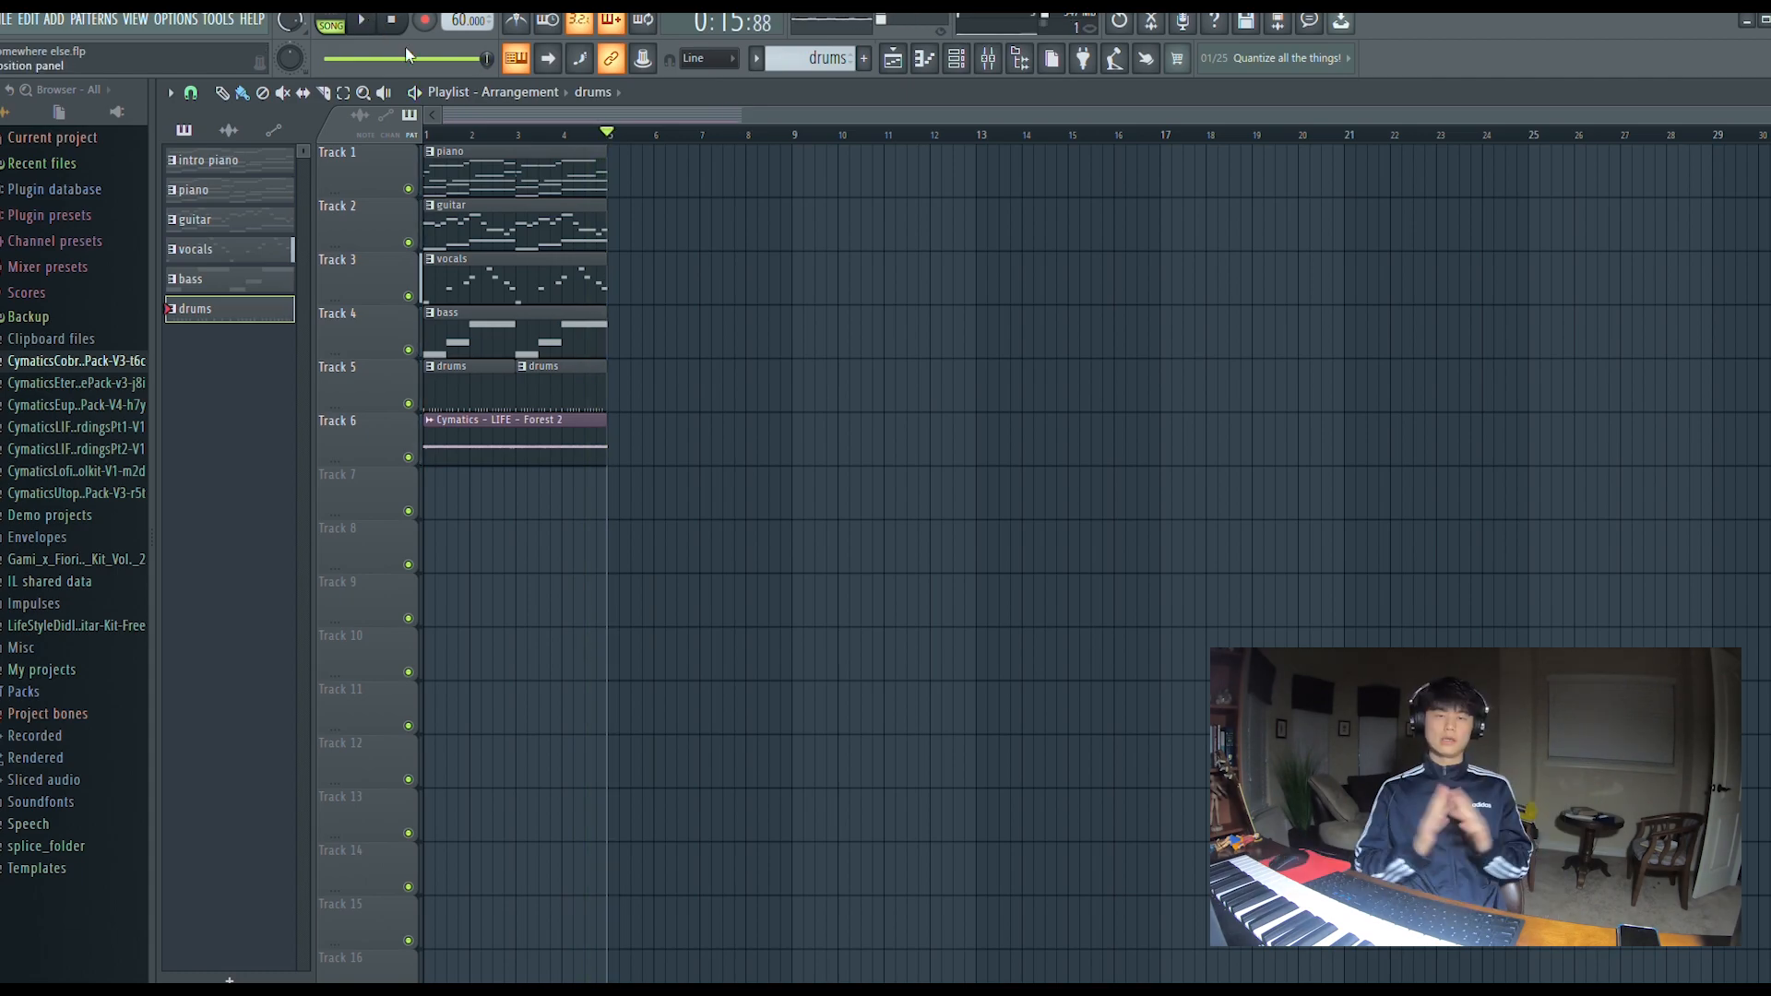